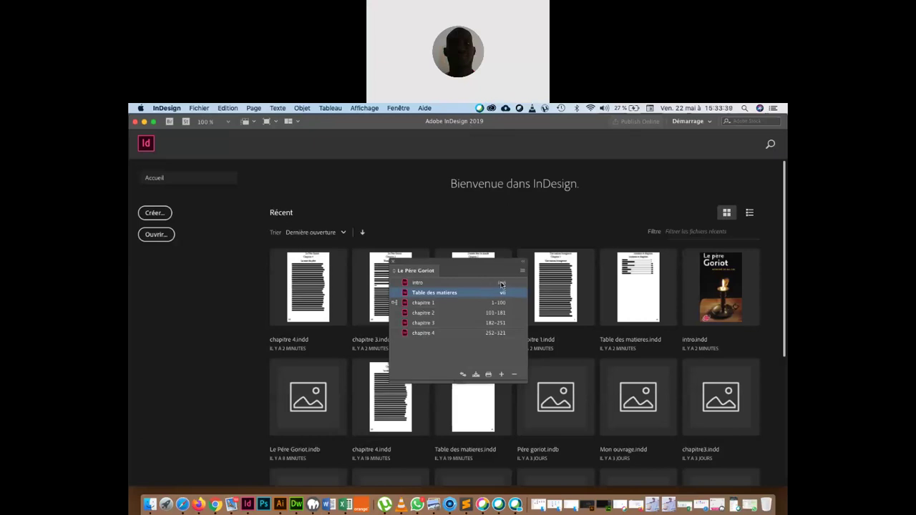
Step: Set the intro document's page numbering to start at 1 in the "i, ii, iii, iv..." style
left_click(503, 284)
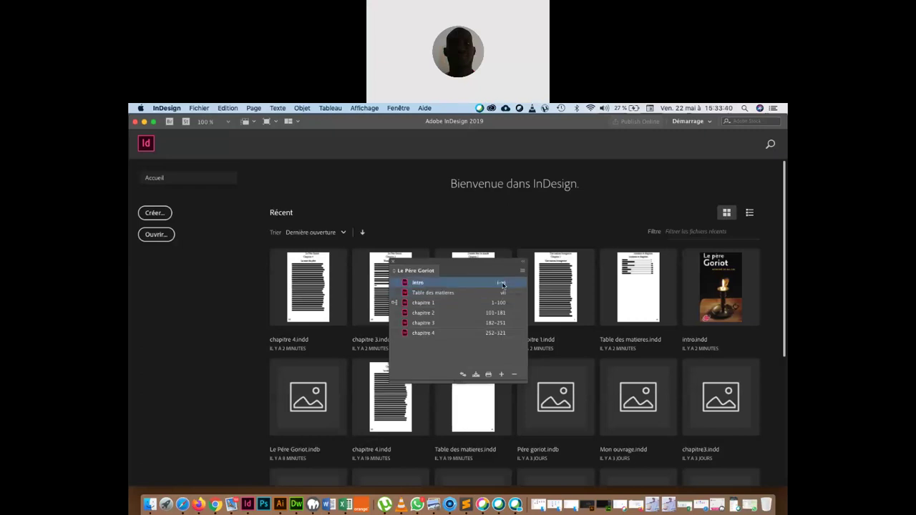
double_click(502, 284)
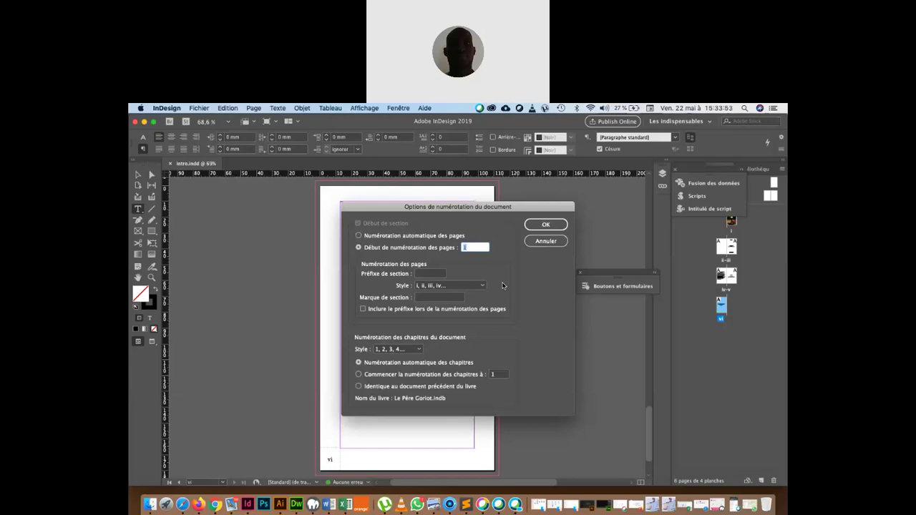
left_click(482, 285)
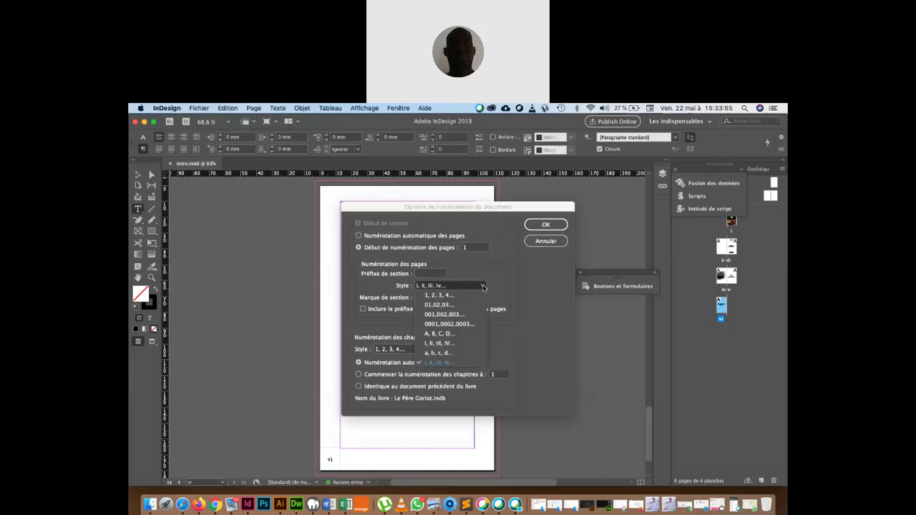
left_click(468, 298)
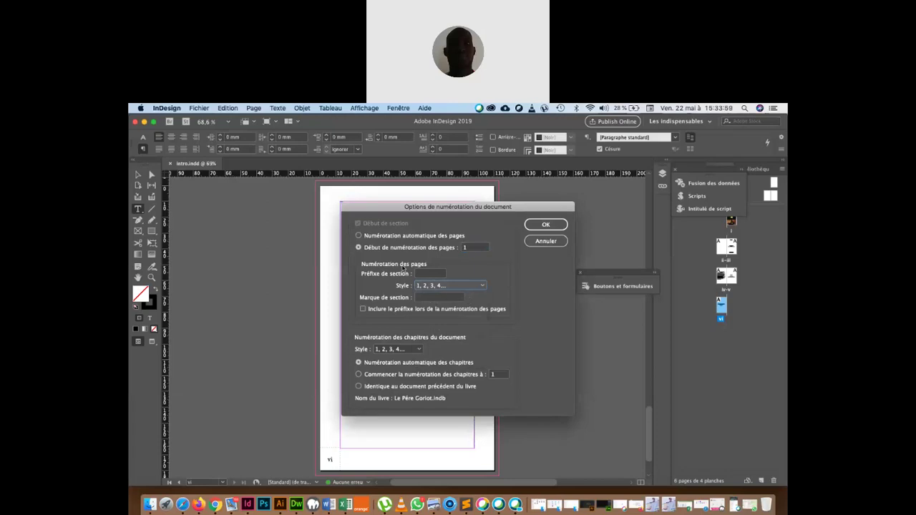
left_click(358, 236)
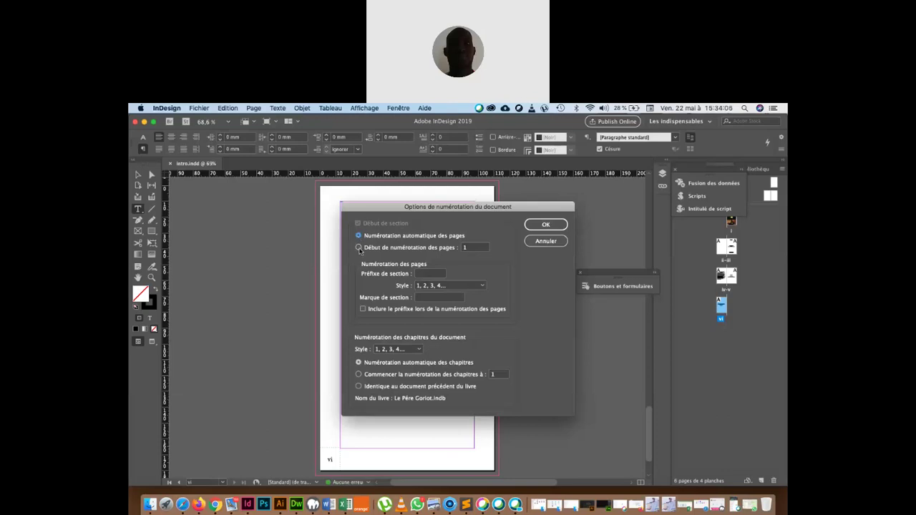
left_click(359, 248)
left_click(483, 286)
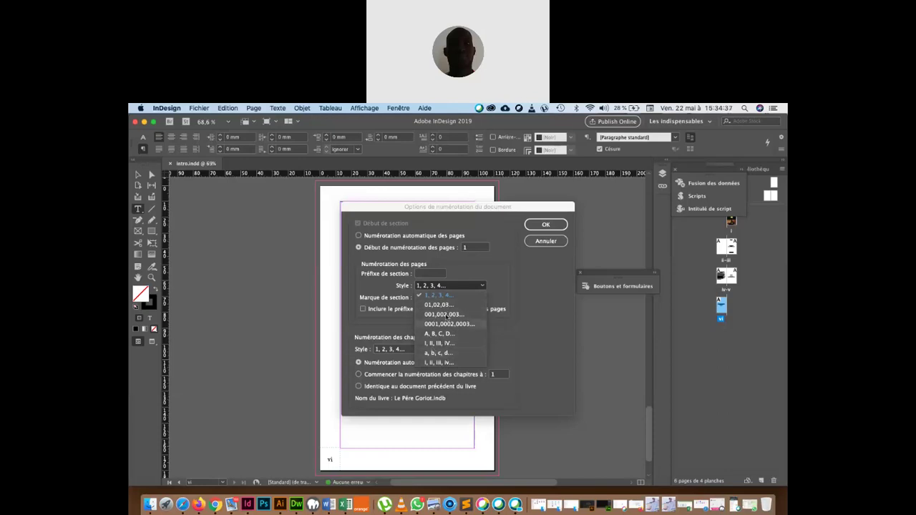
left_click(449, 364)
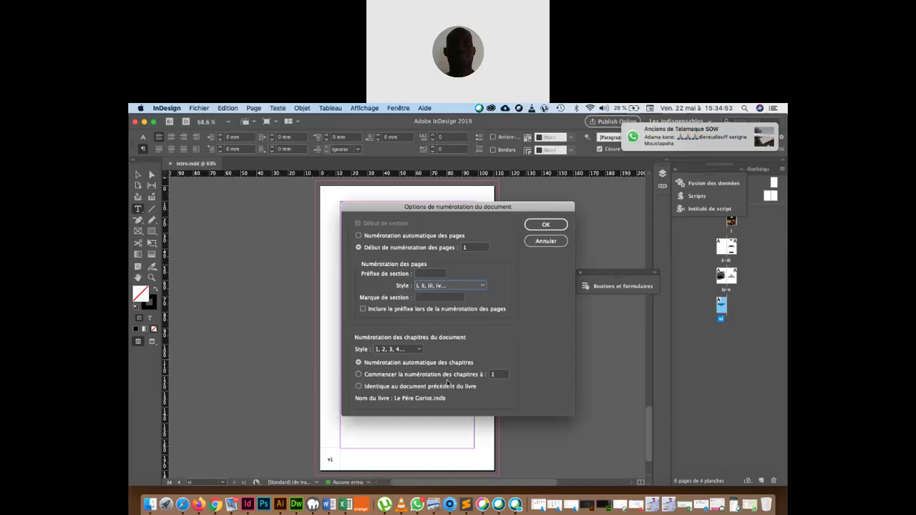
left_click(539, 227)
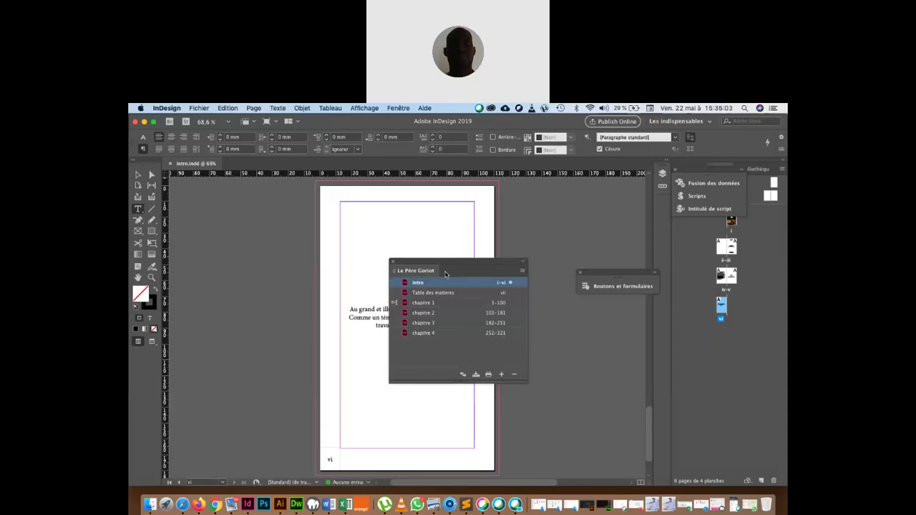
Step: Accept the Table des matieres numbering options, and number chapitre 1's pages from 1 in the "1, 2, 3, 4..." style
double_click(503, 294)
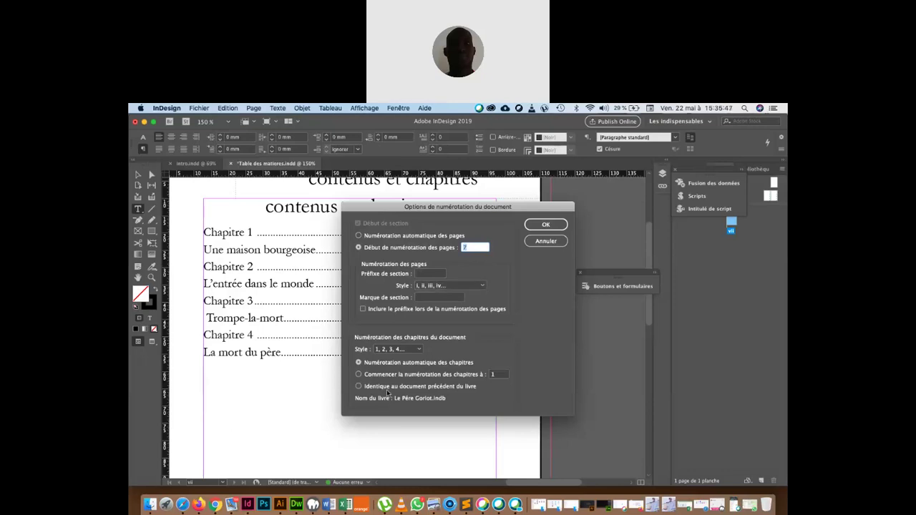
left_click(546, 225)
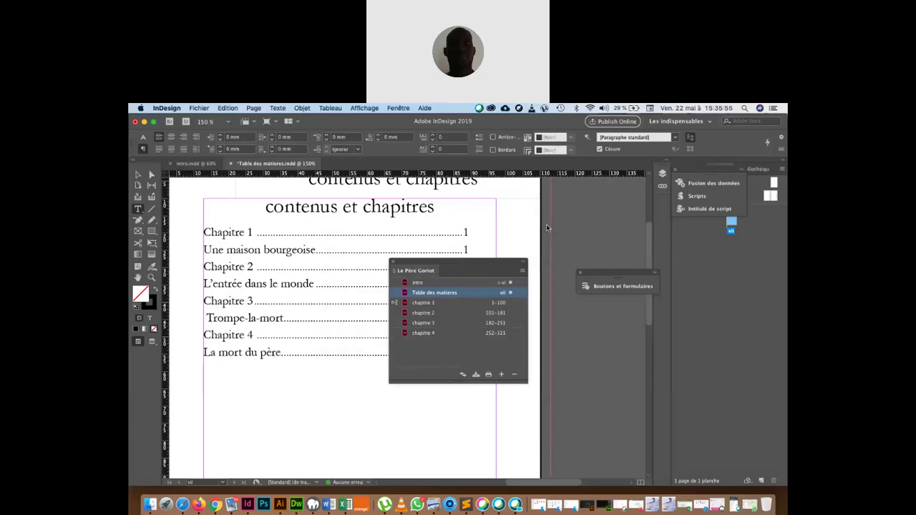
double_click(495, 304)
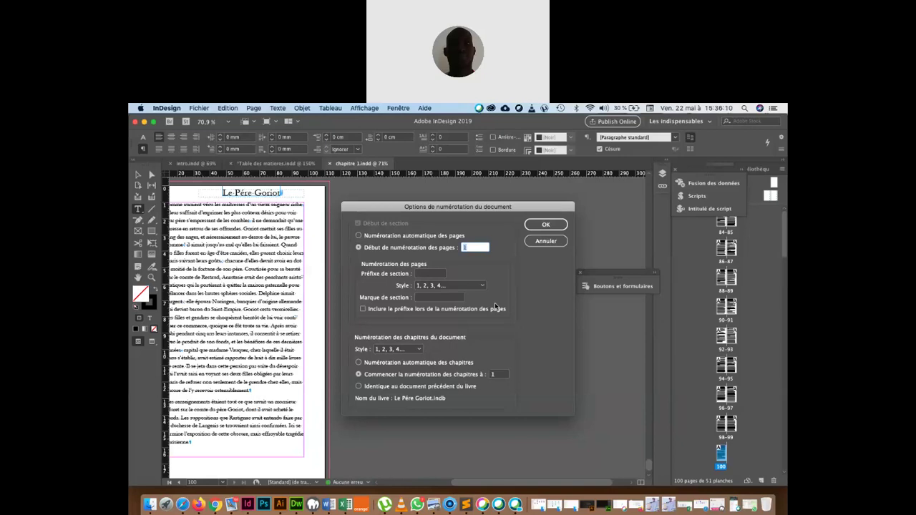
left_click(483, 286)
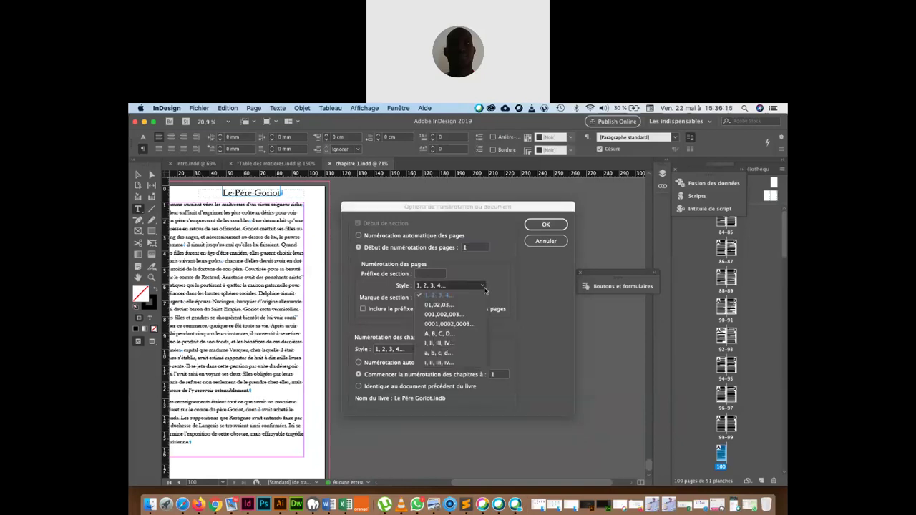
left_click(449, 295)
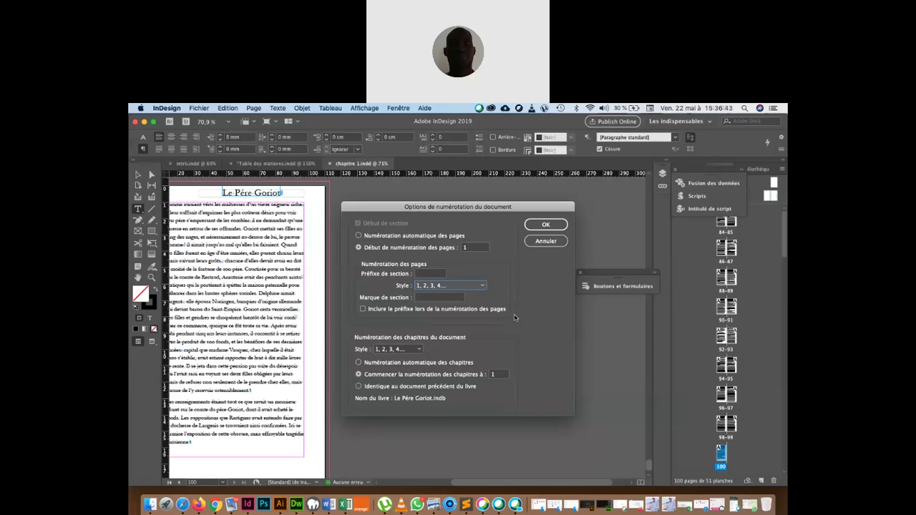
left_click(546, 225)
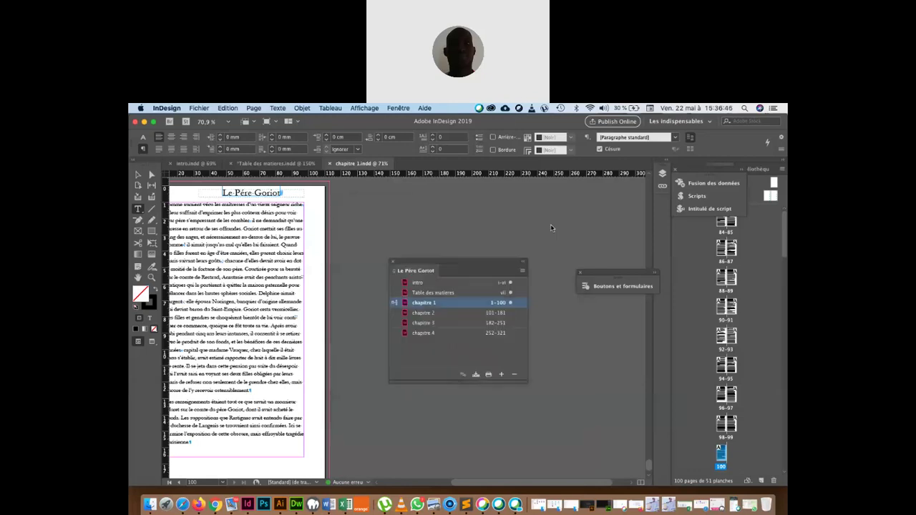
Step: Review chapitre 2's document numbering options and accept them with automatic page numbering
left_click(492, 315)
double_click(492, 314)
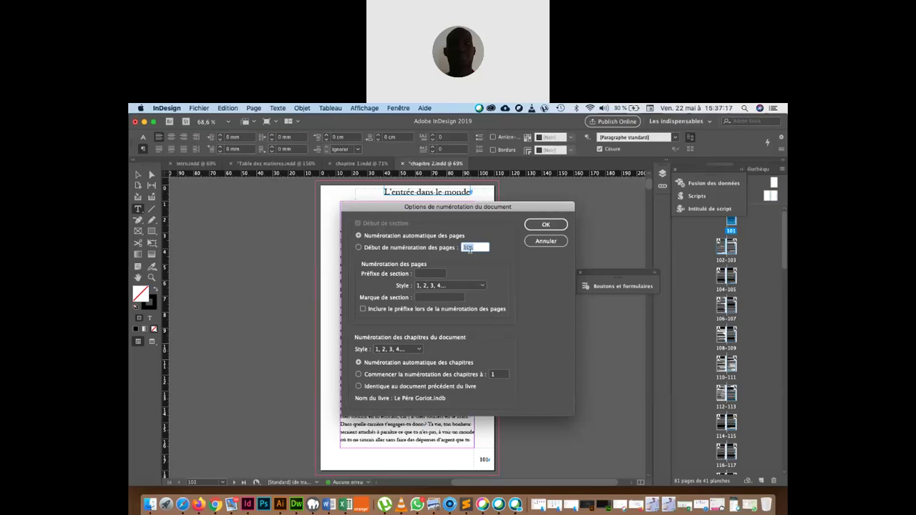
left_click(546, 224)
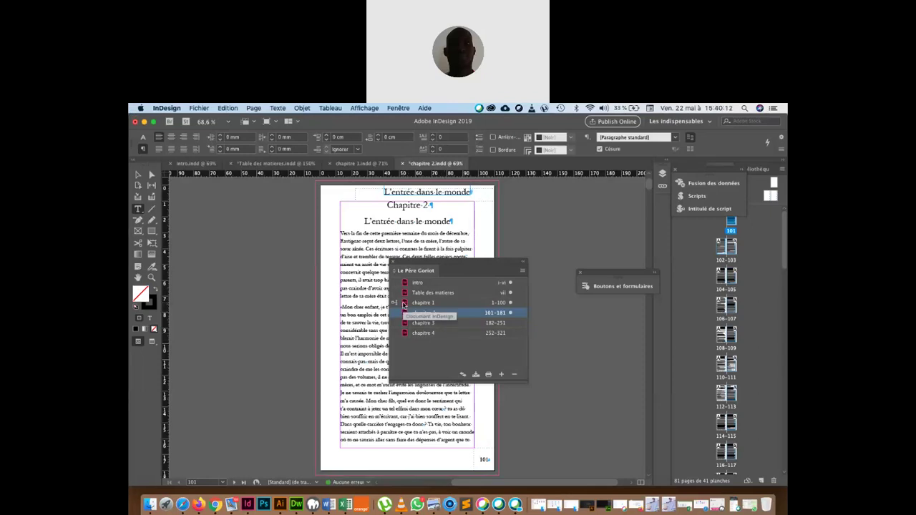
Step: Bring up the chapitre 1 document from the book and show its paragraph styles
double_click(403, 304)
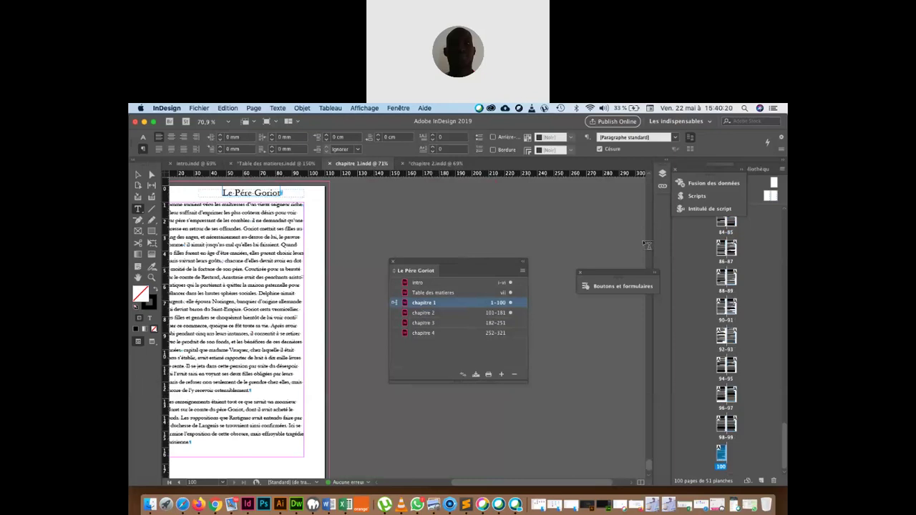
left_click(396, 108)
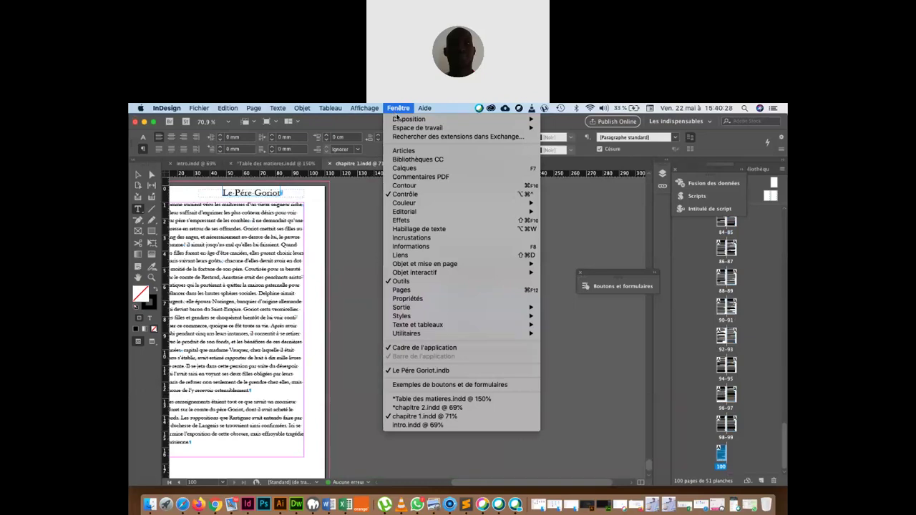
mouse_move(465, 317)
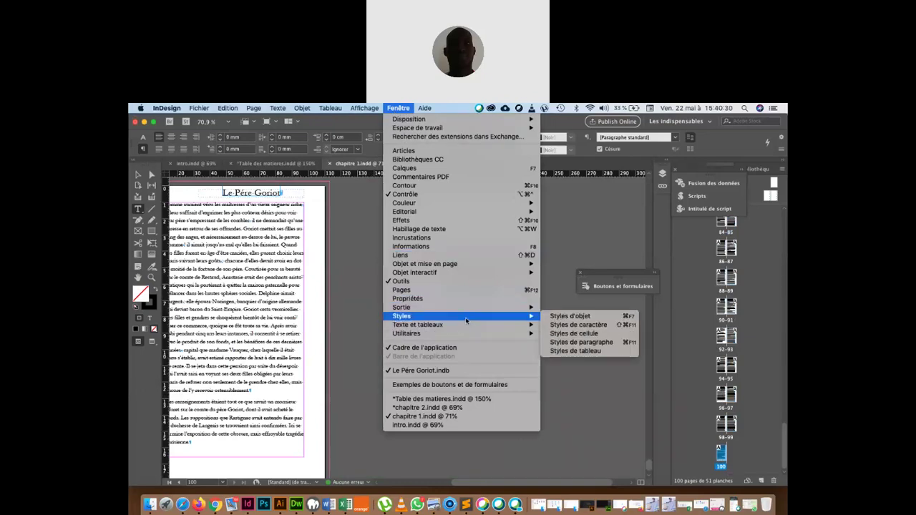
left_click(581, 342)
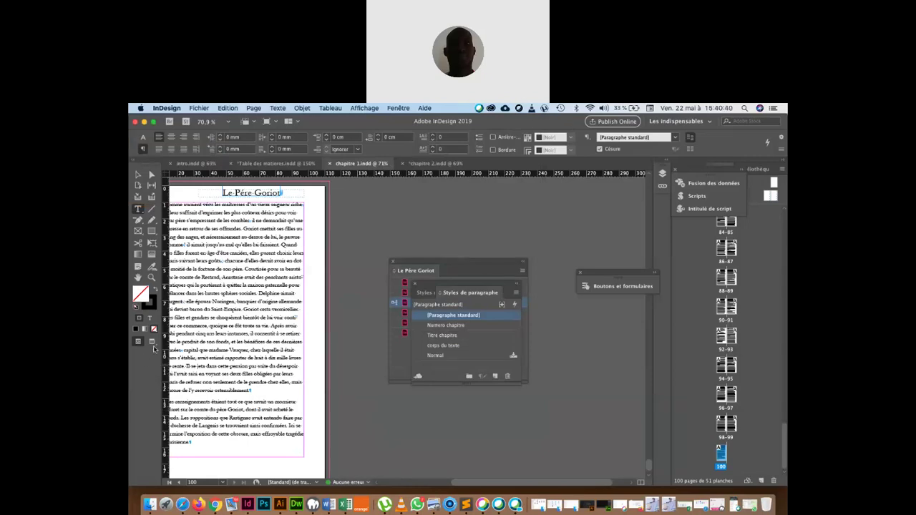
Step: Switch to the Typographie workspace and show the paragraph styles in it
left_click(388, 107)
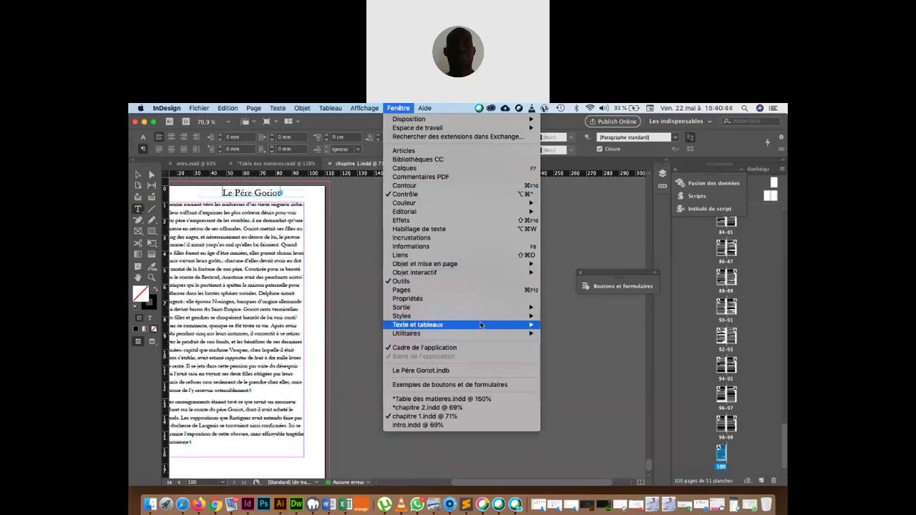
mouse_move(493, 317)
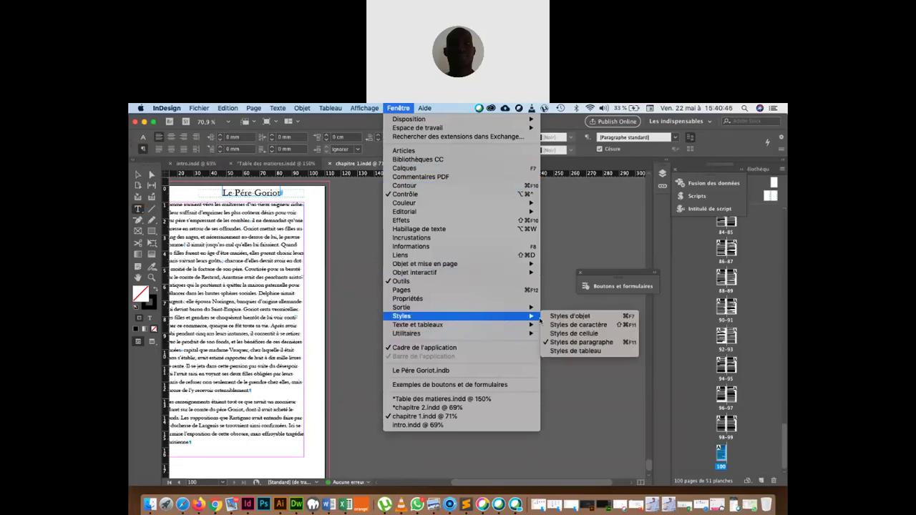
key("super+F11")
left_click(707, 121)
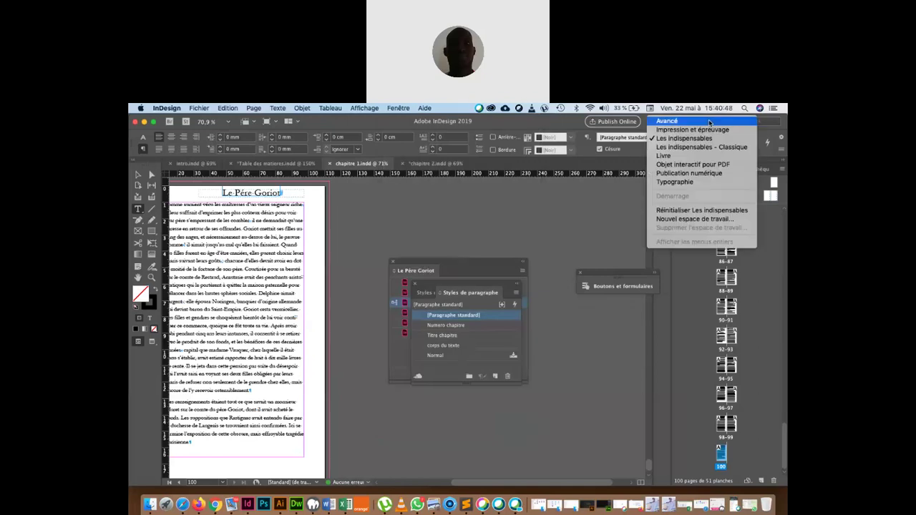
left_click(692, 182)
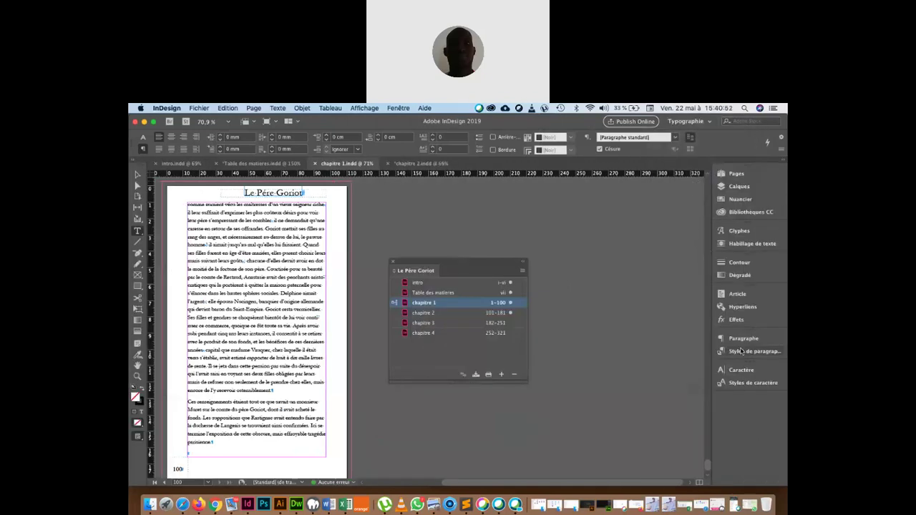
left_click(741, 350)
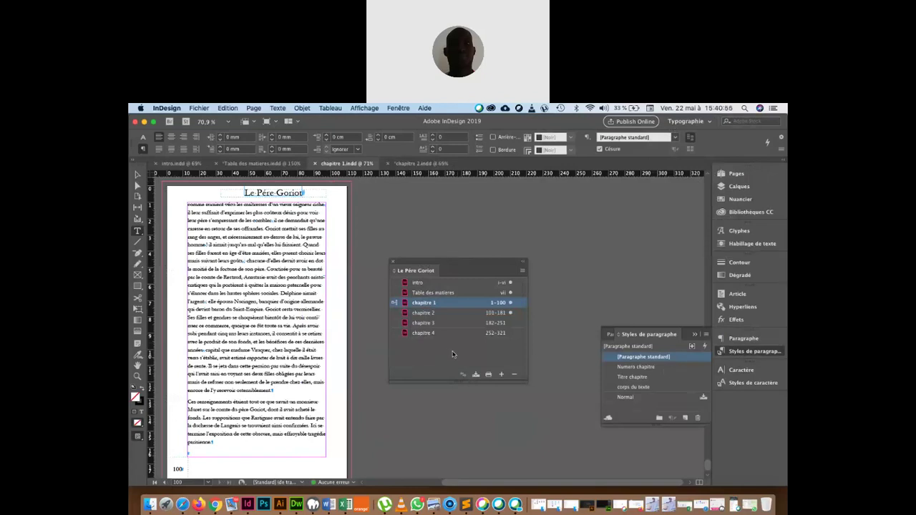
Step: Check which paragraph styles chapitre 1's first page uses for the chapter number, the chapter title and the body text
scroll(296, 313, "up", 10)
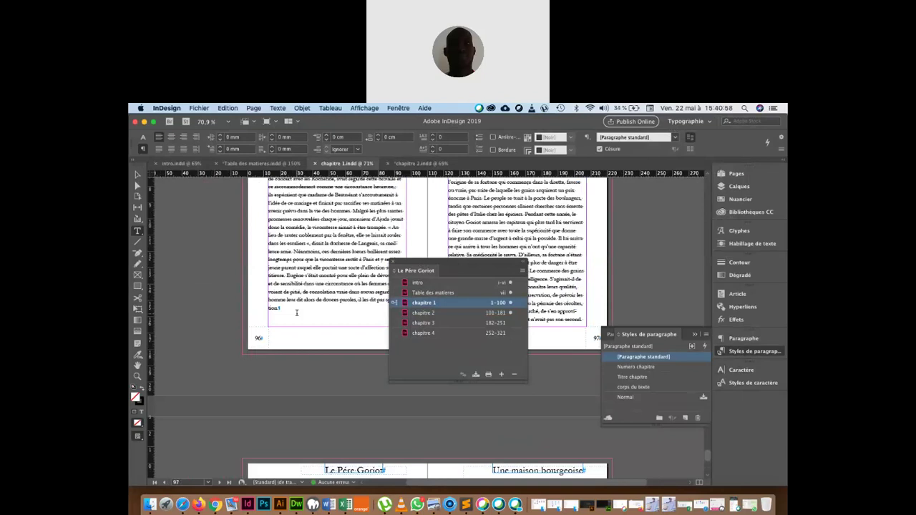
scroll(296, 312, "up", 4)
key("super+shift+Page_Up")
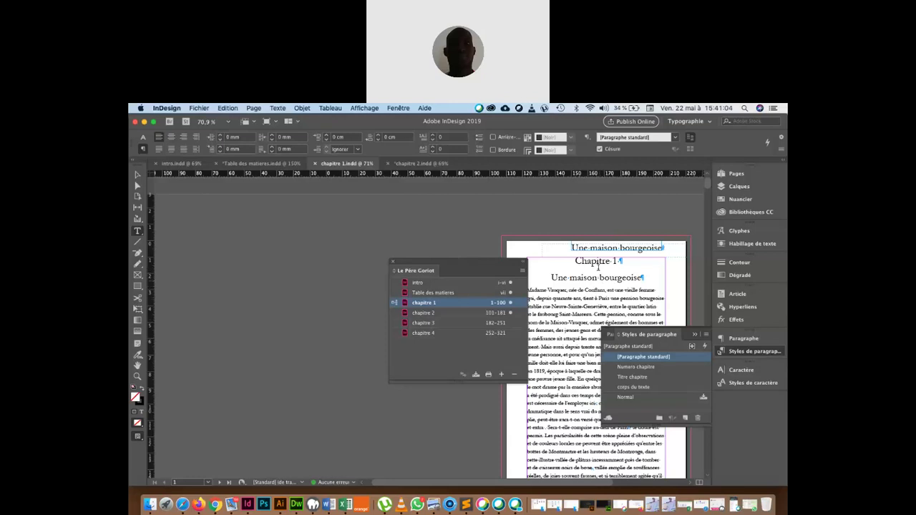
left_click(593, 261)
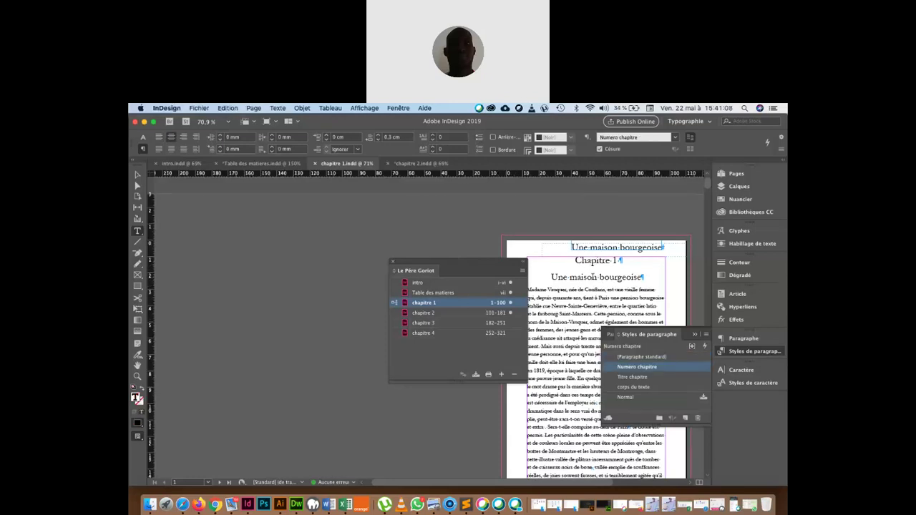
left_click(593, 277)
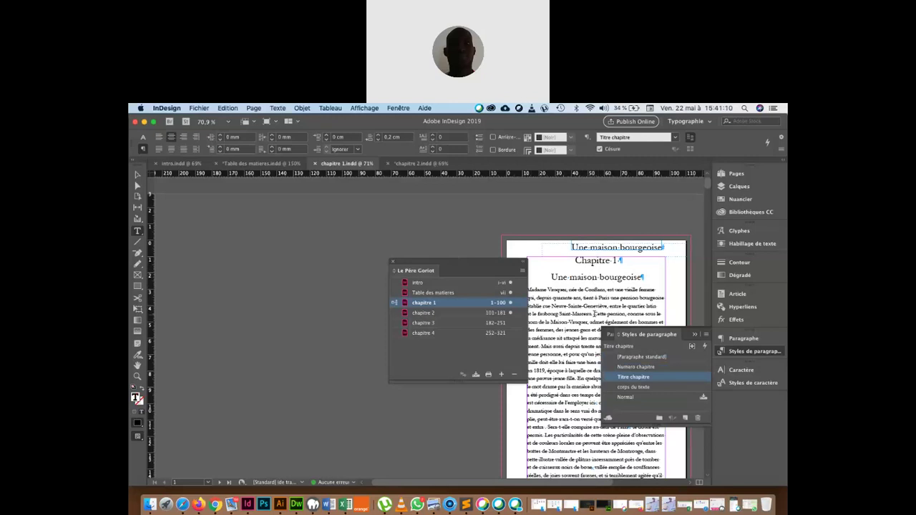
left_click(593, 314)
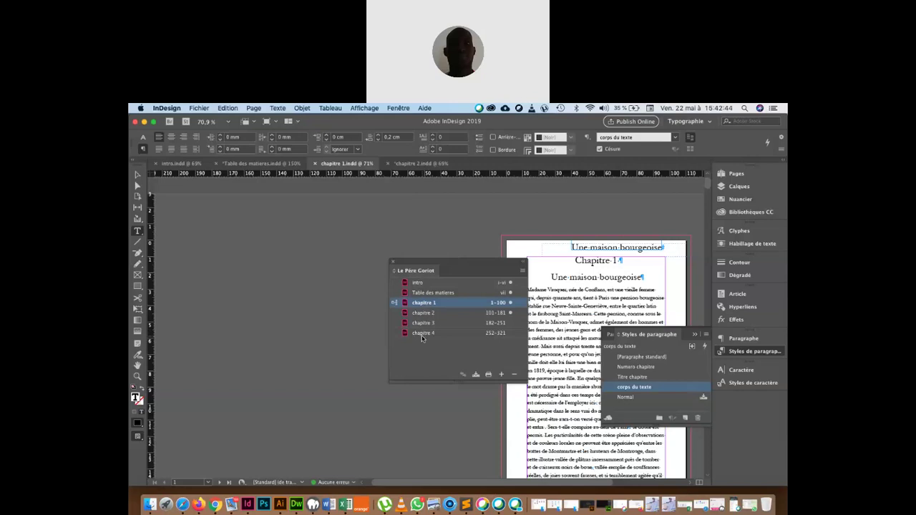
Step: Select all six documents in the book and include Gabarits in the synchronisation options
left_click(420, 284)
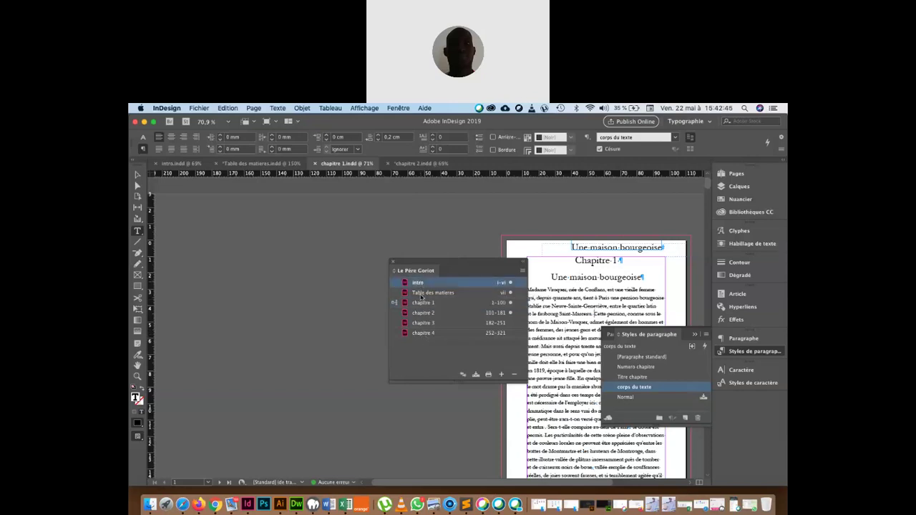
left_click(427, 333, "shift")
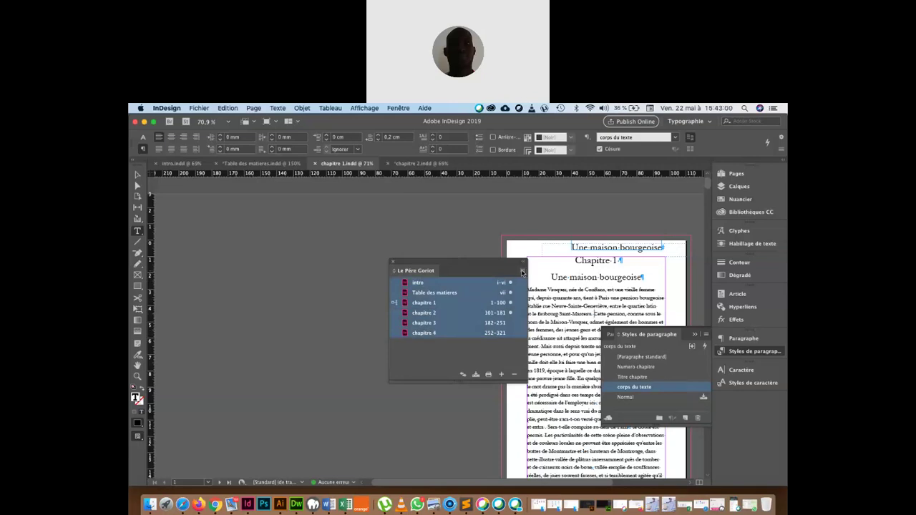
left_click(523, 271)
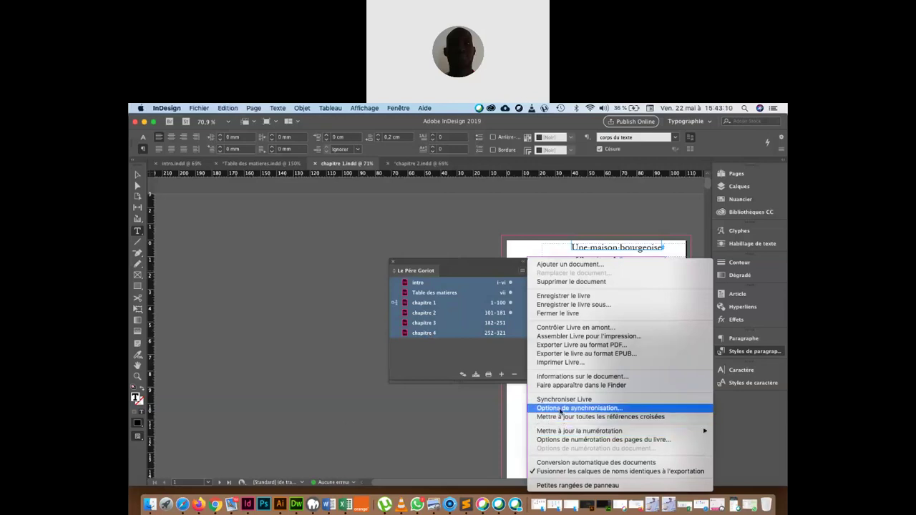
left_click(561, 409)
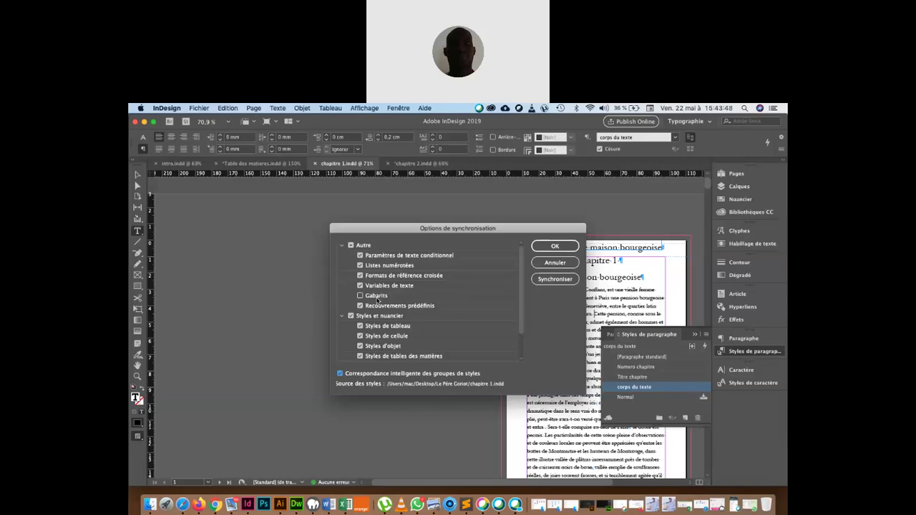
scroll(420, 331, "down", 3)
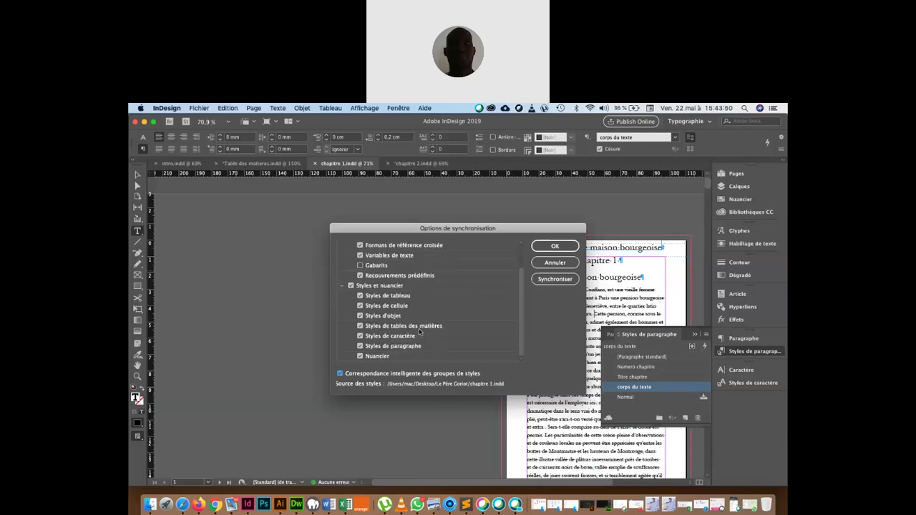
scroll(420, 332, "up", 3)
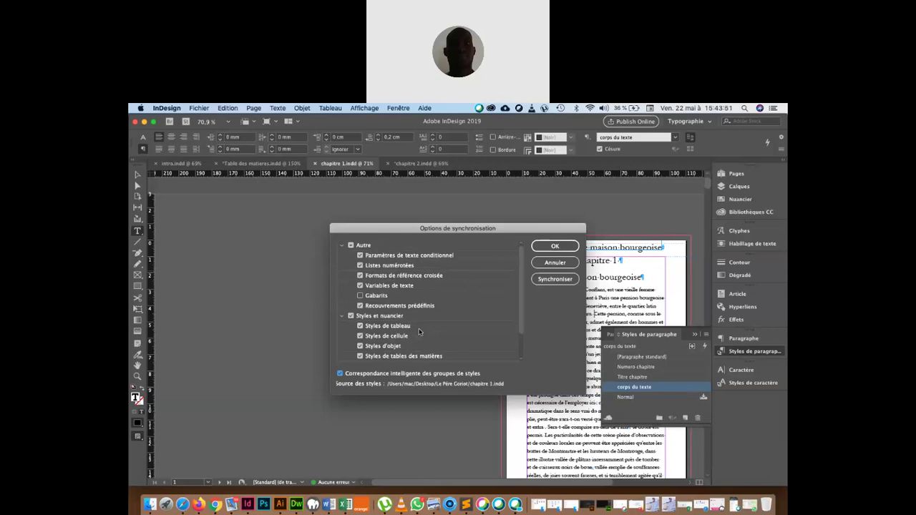
left_click(359, 296)
left_click(555, 246)
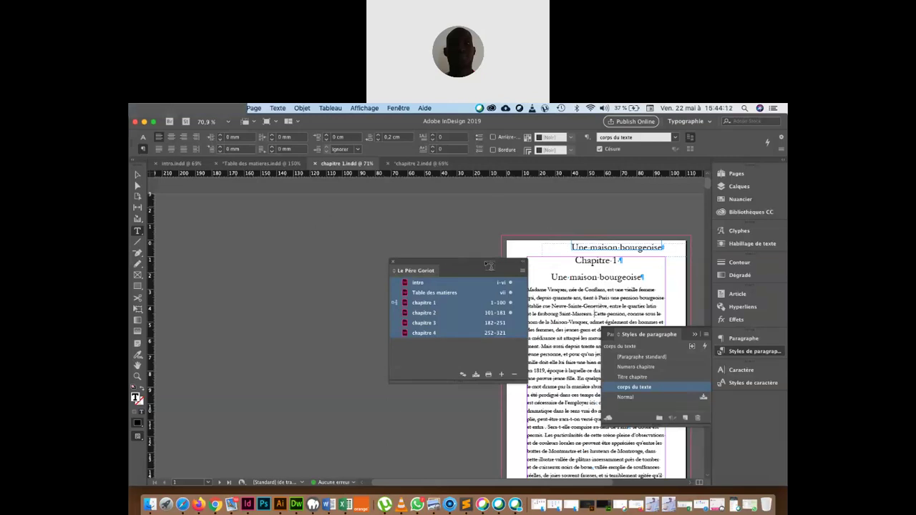
Step: Synchronise all the selected book documents with chapitre 1 as the style source
mouse_move(429, 307)
left_mouse_down()
mouse_move(428, 314)
mouse_move(405, 317)
mouse_move(424, 310)
left_mouse_up()
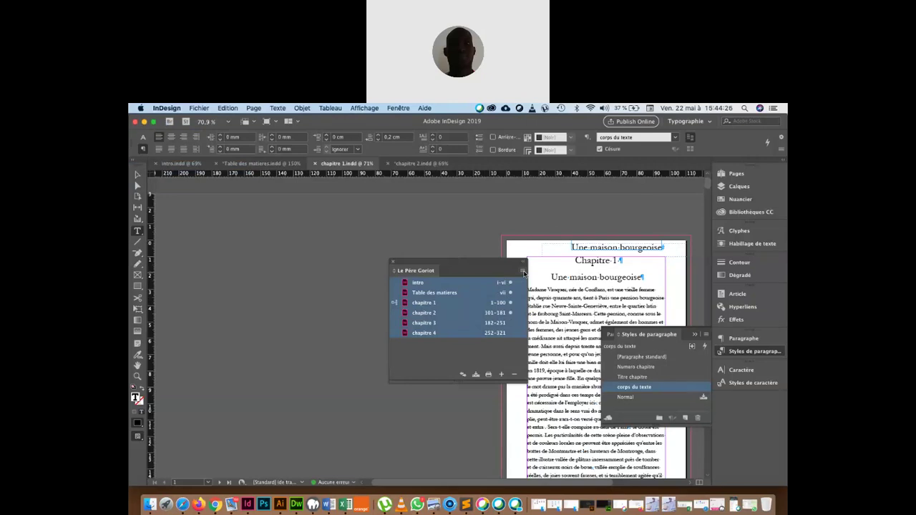
left_click(523, 271)
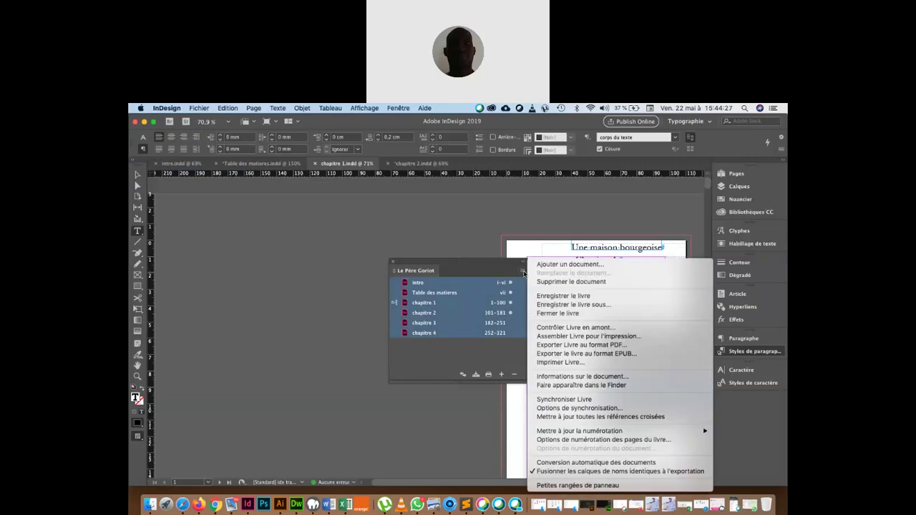
left_click(575, 403)
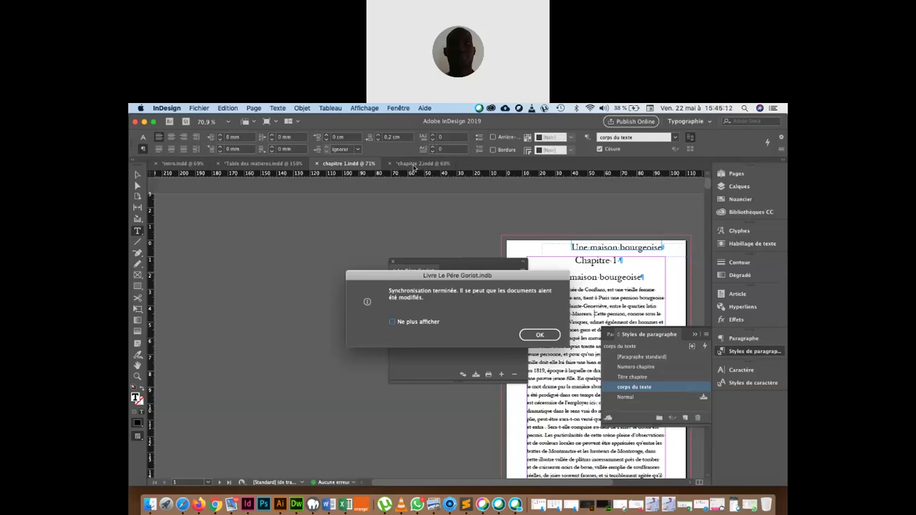
left_click(540, 336)
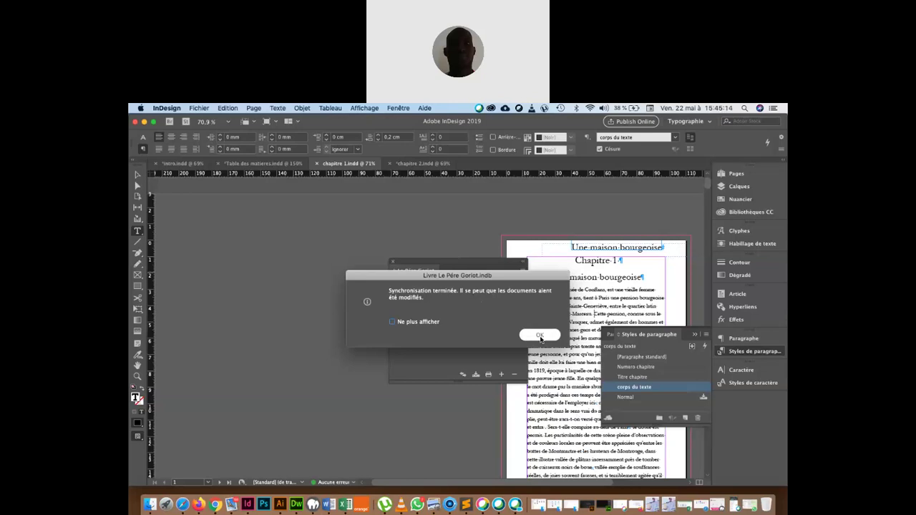
Step: Bring up the intro document, uncover its dedication page and check which paragraph style the dedication text uses
left_click(173, 165)
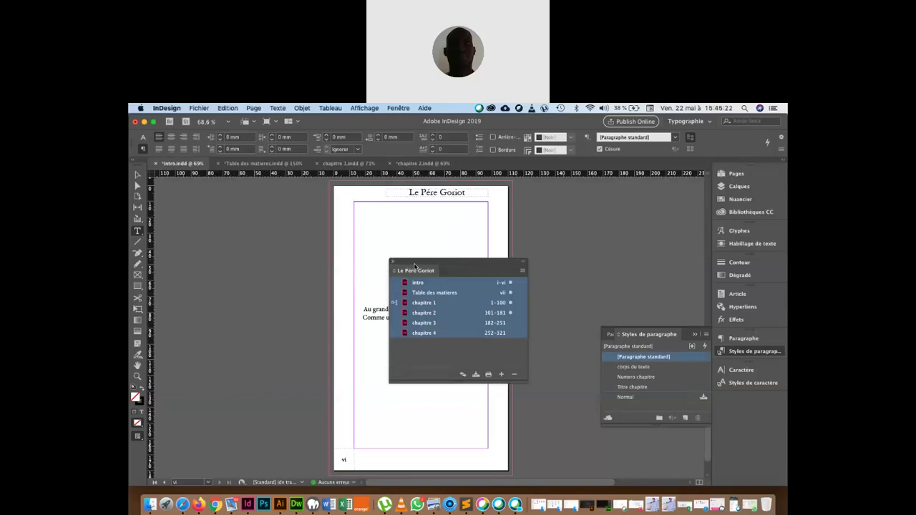
left_click_drag(433, 262, 542, 413)
left_click(419, 323)
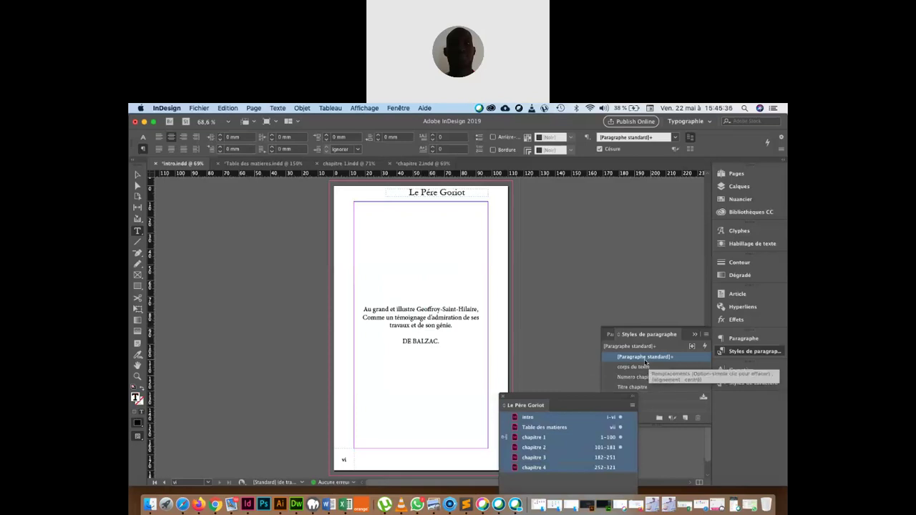
Step: Apply the corps du texte paragraph style to page iv's Balzac text from its second line to the end
scroll(448, 358, "down", 1)
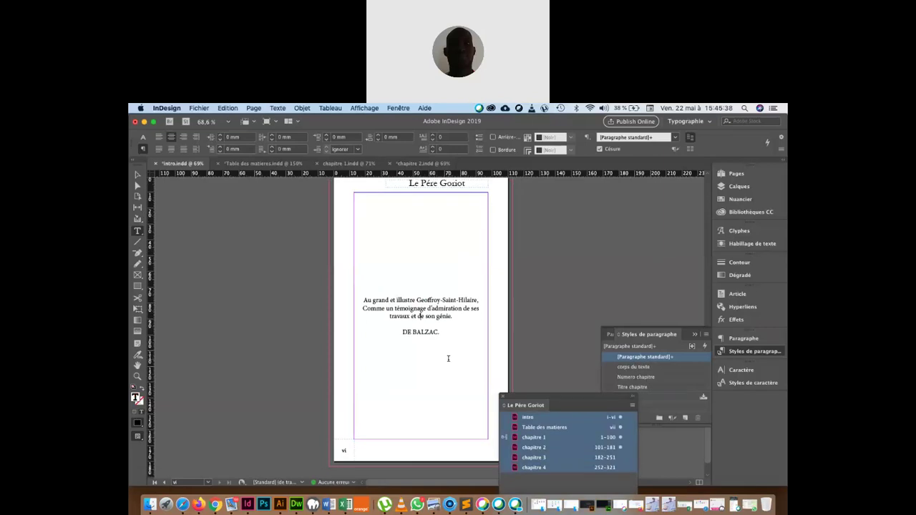
scroll(448, 357, "right", 1)
scroll(448, 359, "down", 10)
scroll(448, 359, "right", 2)
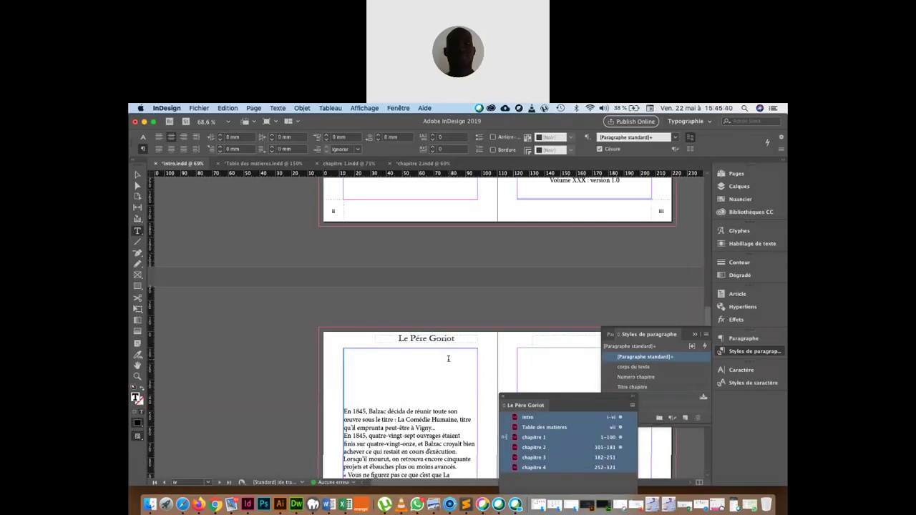
scroll(458, 336, "up", 1)
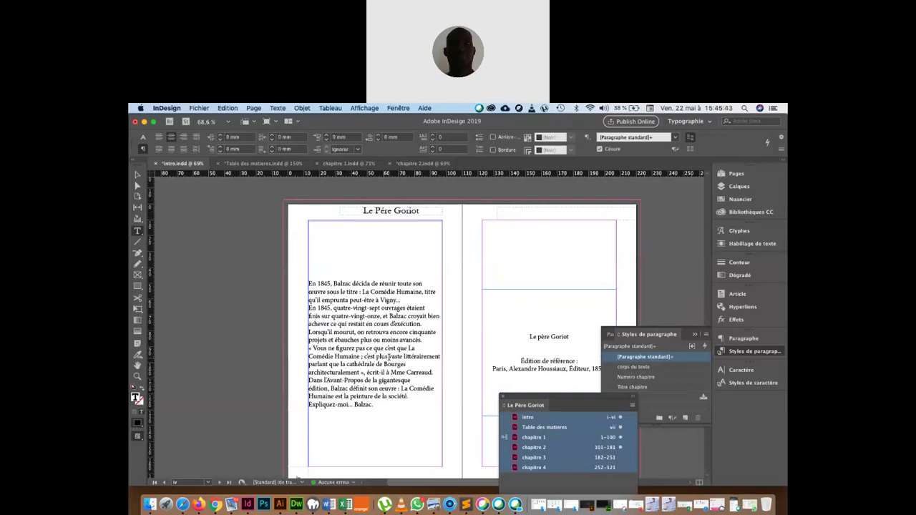
left_click(142, 137)
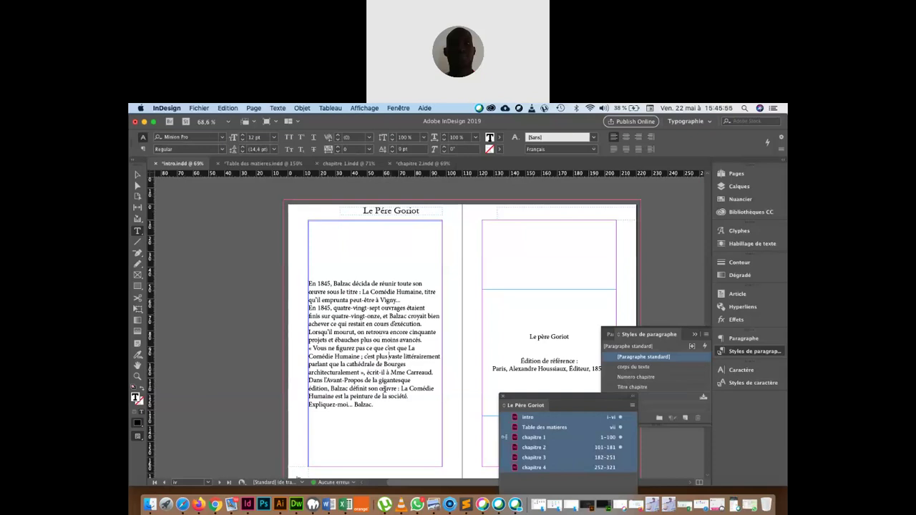
left_click_drag(379, 414, 305, 292)
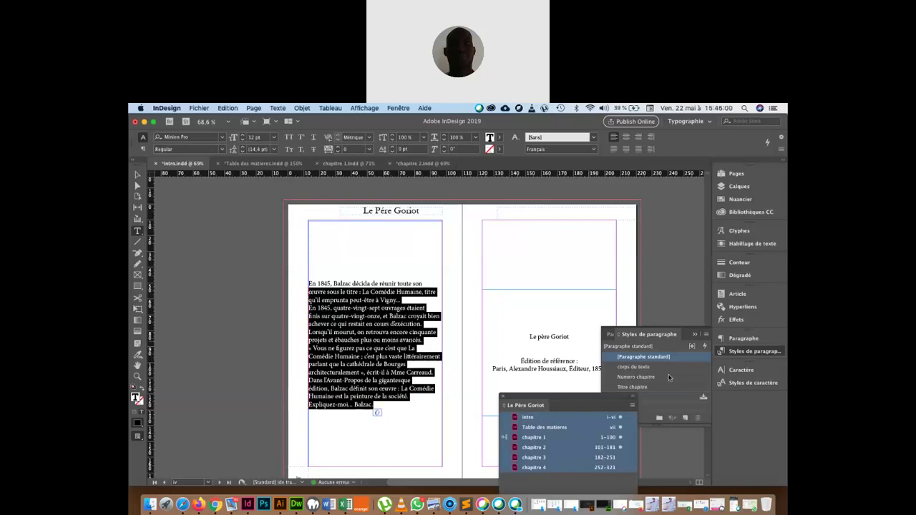
left_click(637, 368)
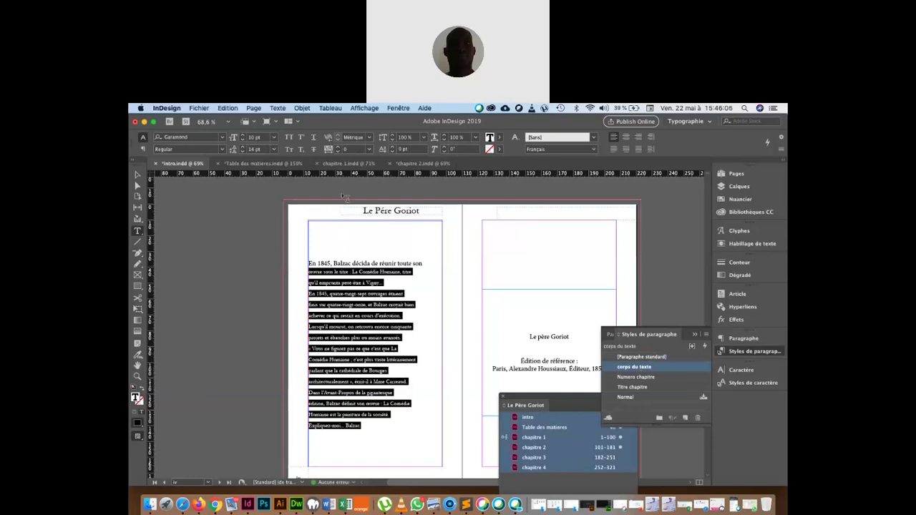
Step: Show the hidden characters and check the paragraph style of the Balzac text's first line
left_click(278, 108)
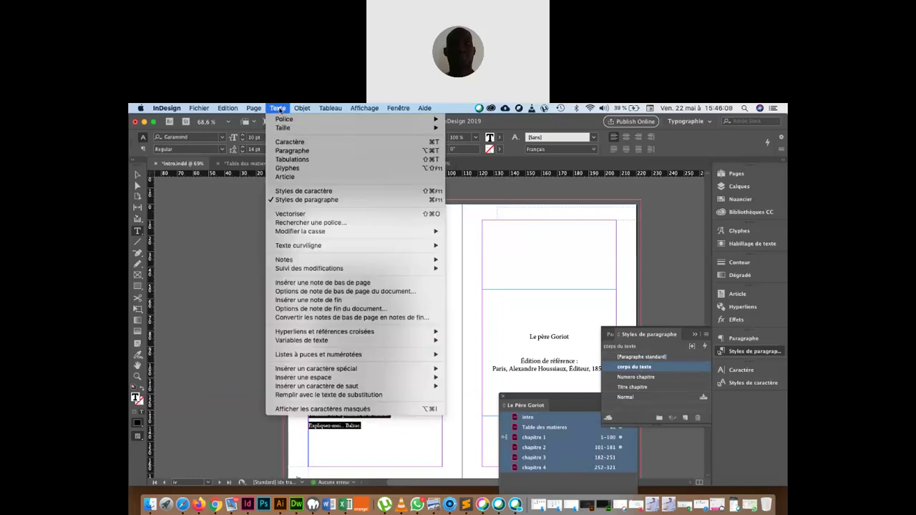
left_click(330, 409)
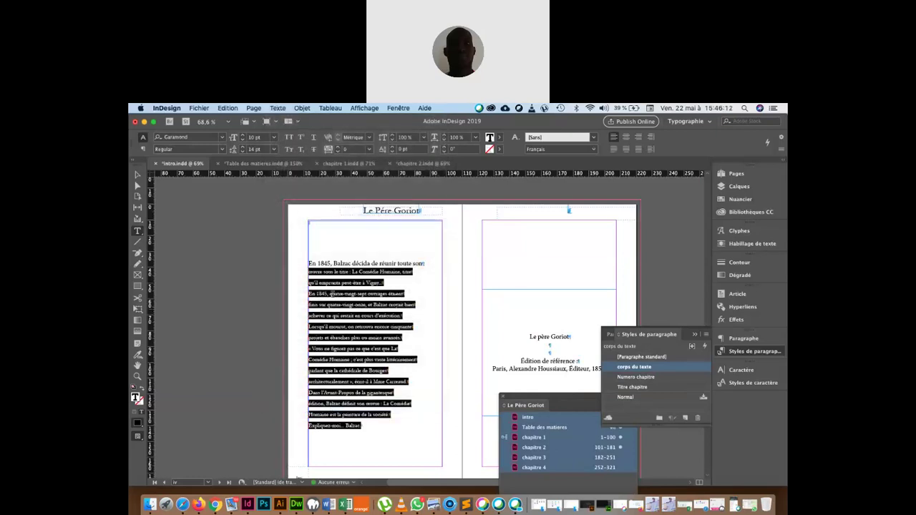
left_click(310, 272)
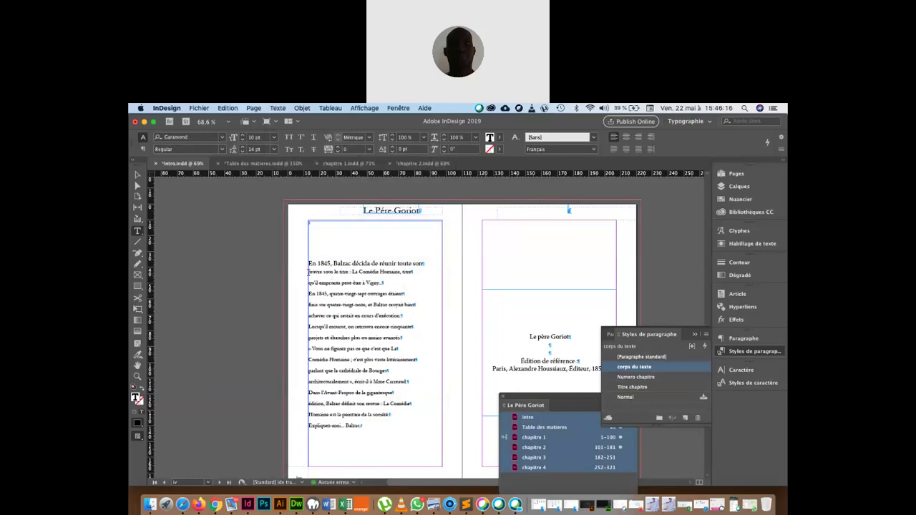
key("Left")
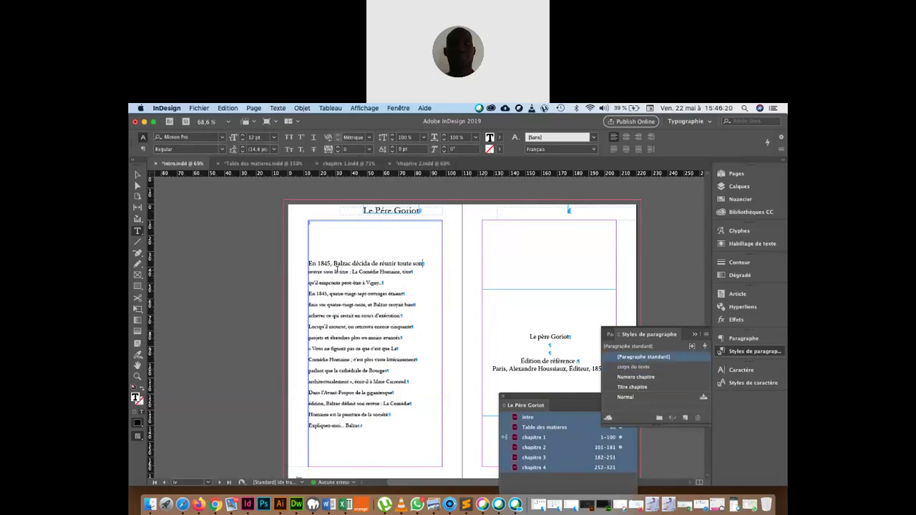
Step: Remove the paragraph breaks before "qu'il emprunta", "En 1845", "finis", "achever", "Lorsqu'il", "projets" and "Comédie Humaine" so the broken lines join
left_click(309, 283)
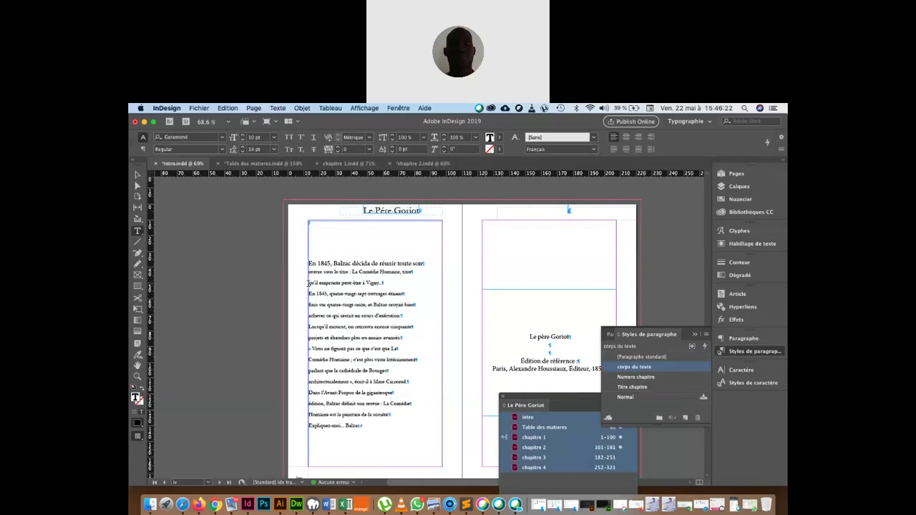
key("BackSpace")
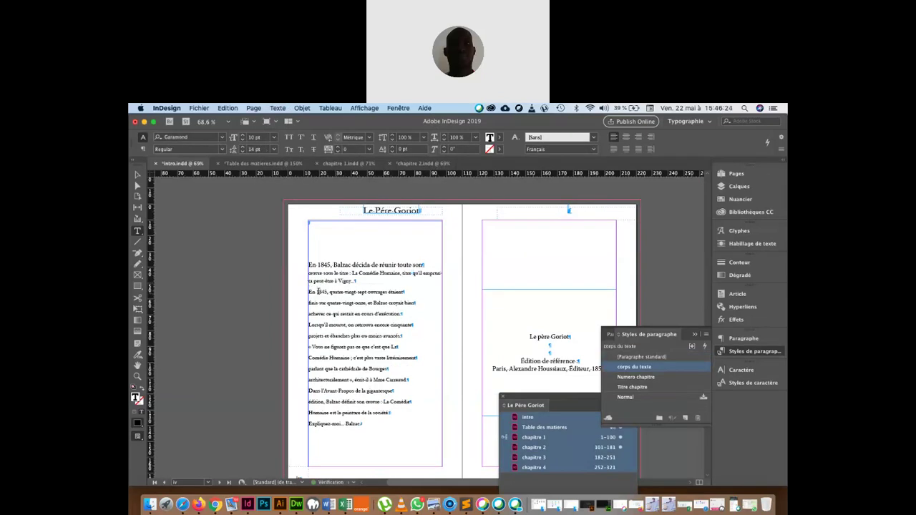
key("BackSpace")
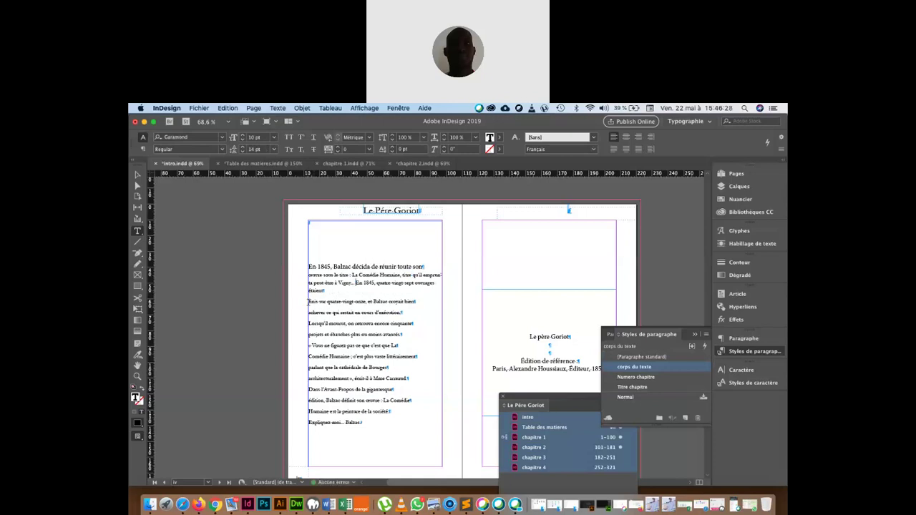
key("BackSpace")
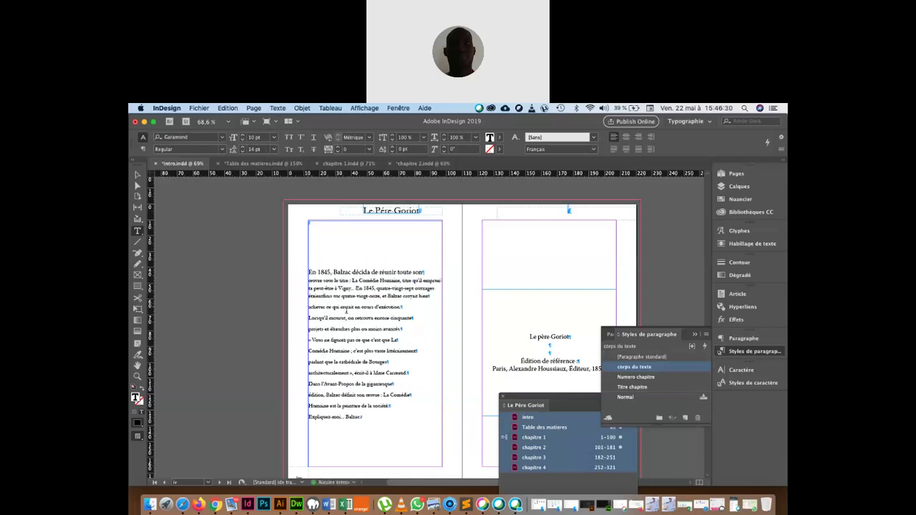
left_click(308, 306)
key("BackSpace")
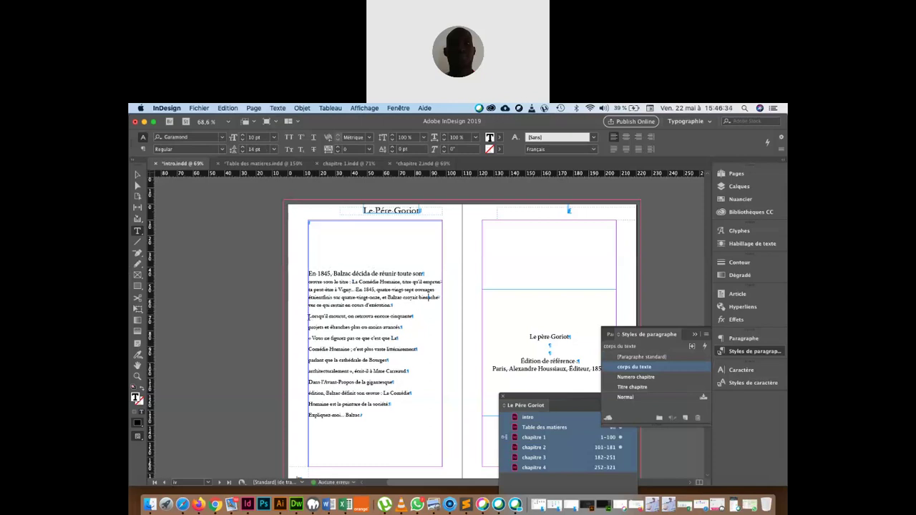
left_click(309, 316)
key("BackSpace")
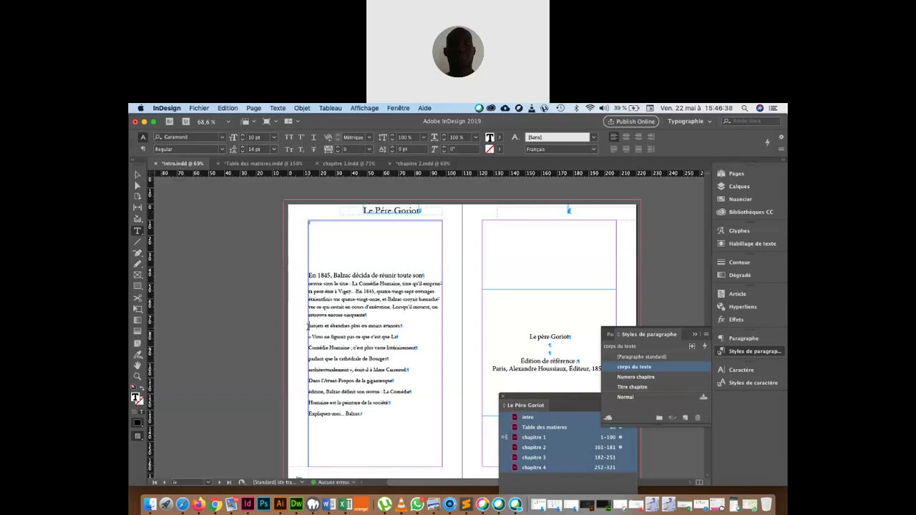
left_click(309, 327)
key("BackSpace")
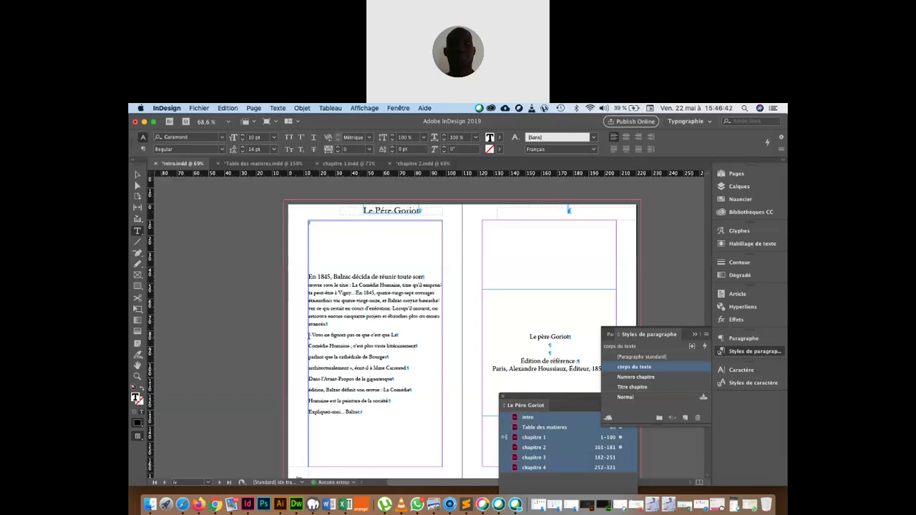
left_click(309, 346)
key("BackSpace")
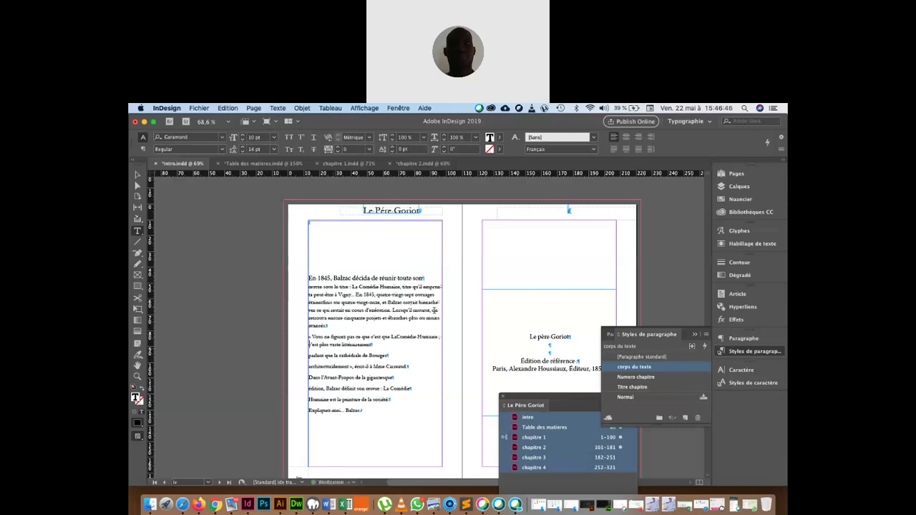
left_click(392, 337)
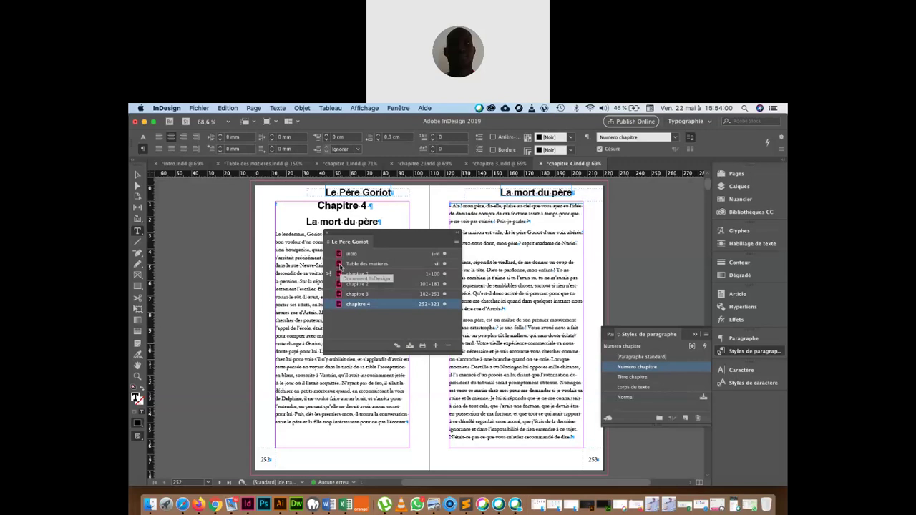
Step: Bring up the Table des matieres document from the book and move the book panel off its page
left_click(341, 265)
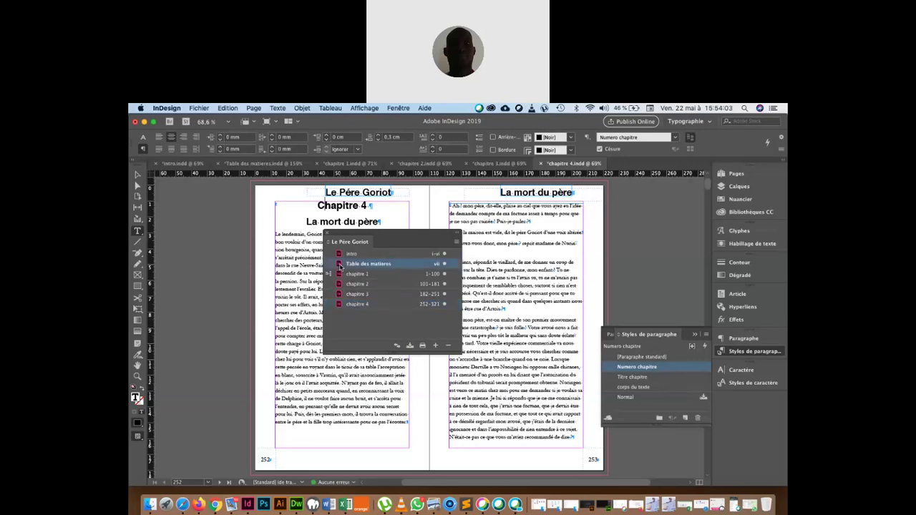
double_click(340, 264)
scroll(467, 384, "up", 3)
scroll(467, 384, "right", 1)
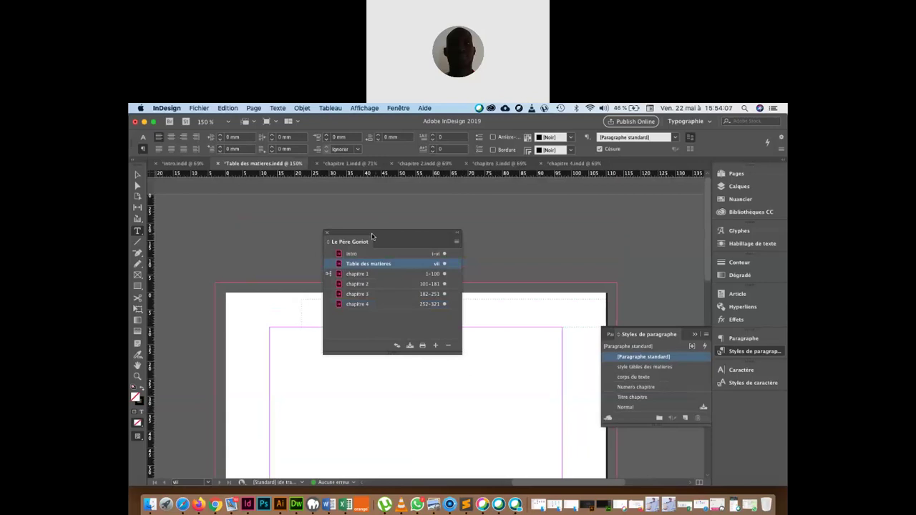
left_click_drag(372, 236, 618, 198)
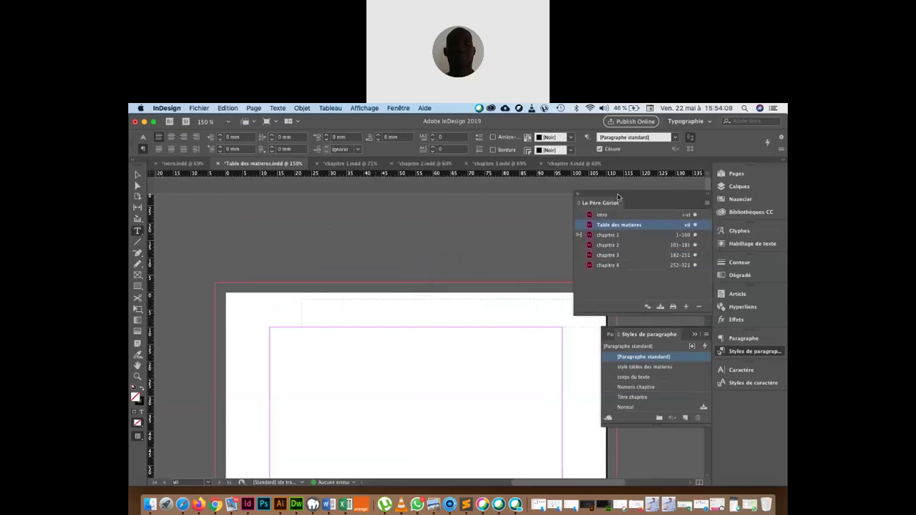
Step: Start a table of contents for the Table des matieres document and set its title to "Contenus & chapitres"
left_click(256, 109)
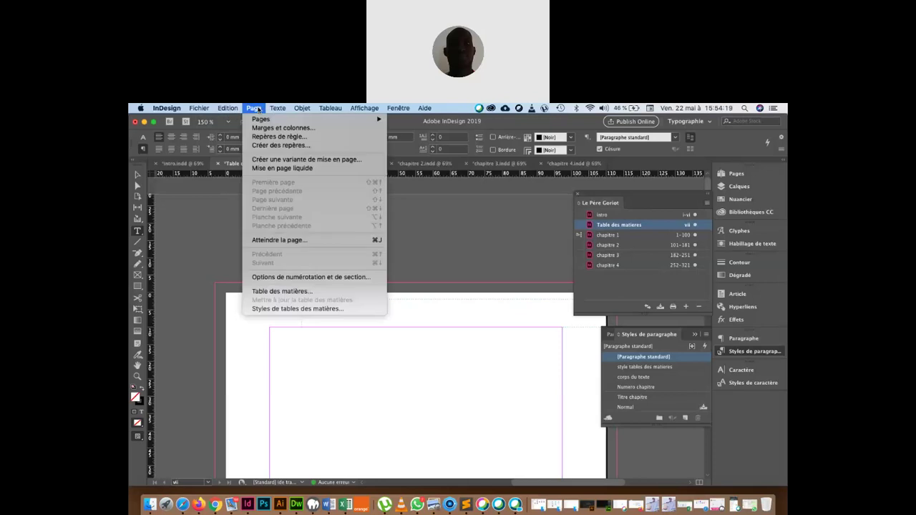
left_click(269, 293)
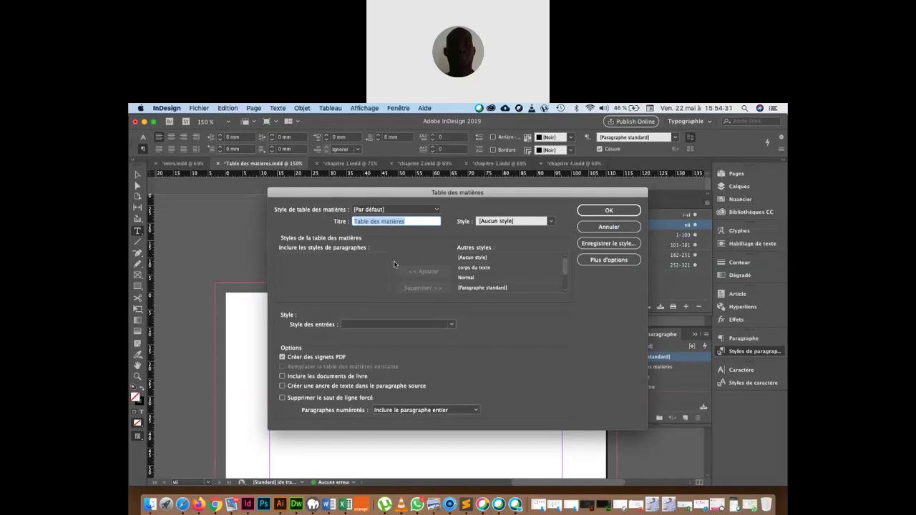
left_click(411, 221)
left_click_drag(410, 221, 348, 222)
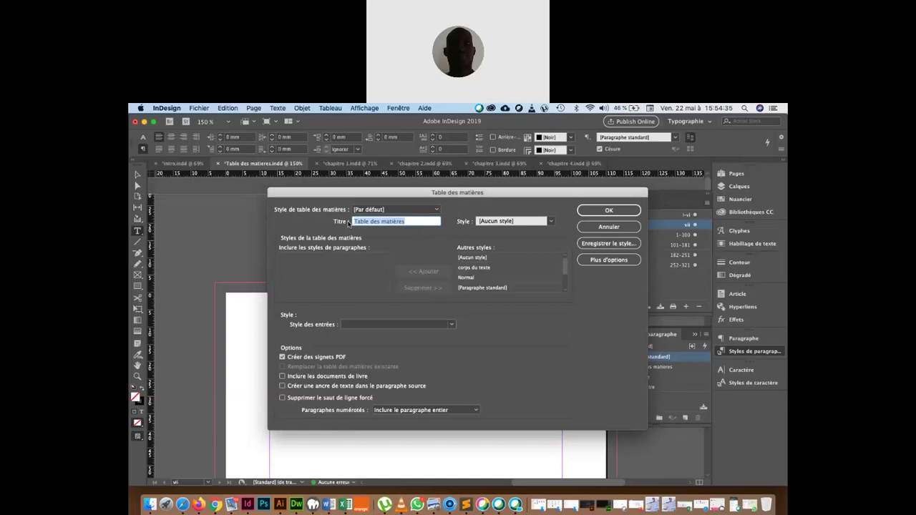
type("Conte")
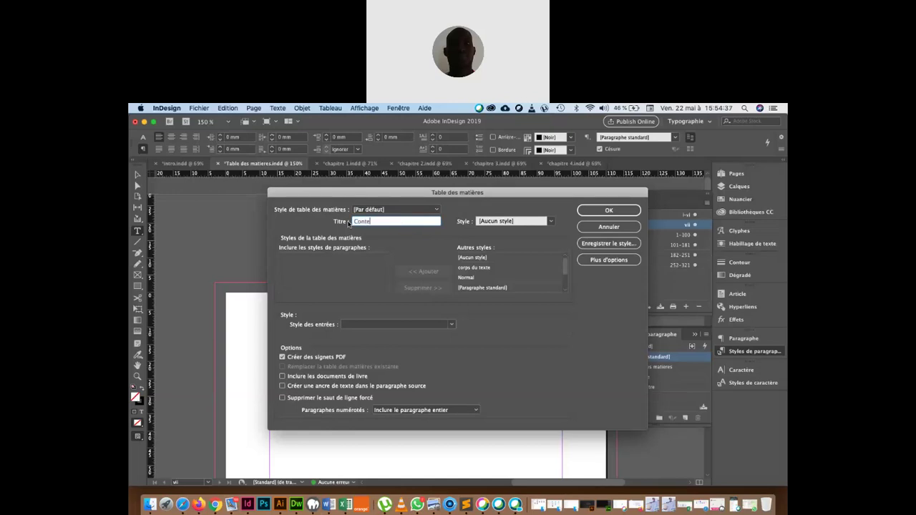
type("us chapitres")
left_click(370, 222)
type("n")
left_click(382, 221)
type("&")
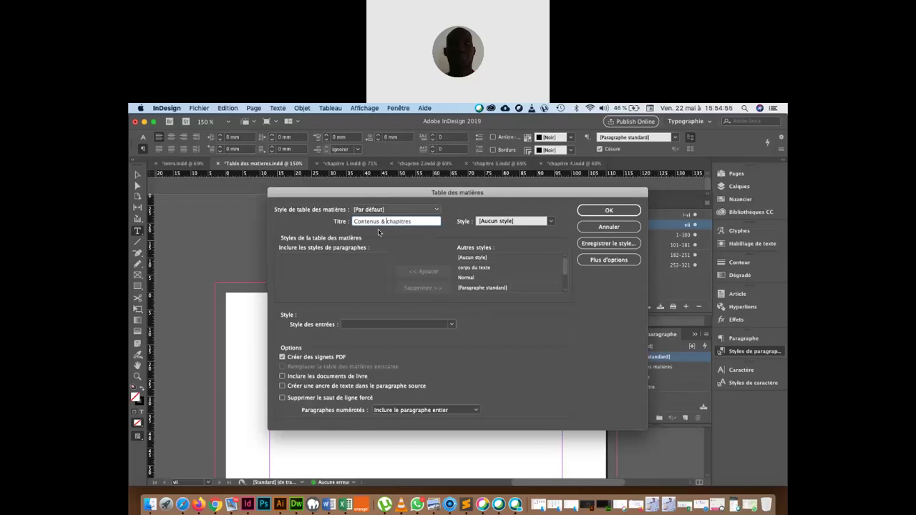
Step: Create a paragraph style named "Titre table des matieres" based on Numero chapitre for the table of contents title
left_click(551, 222)
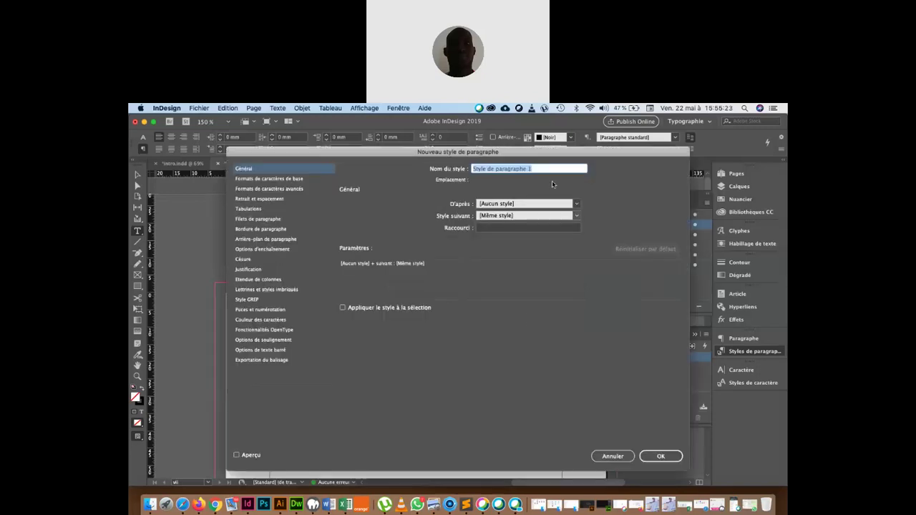
type("T")
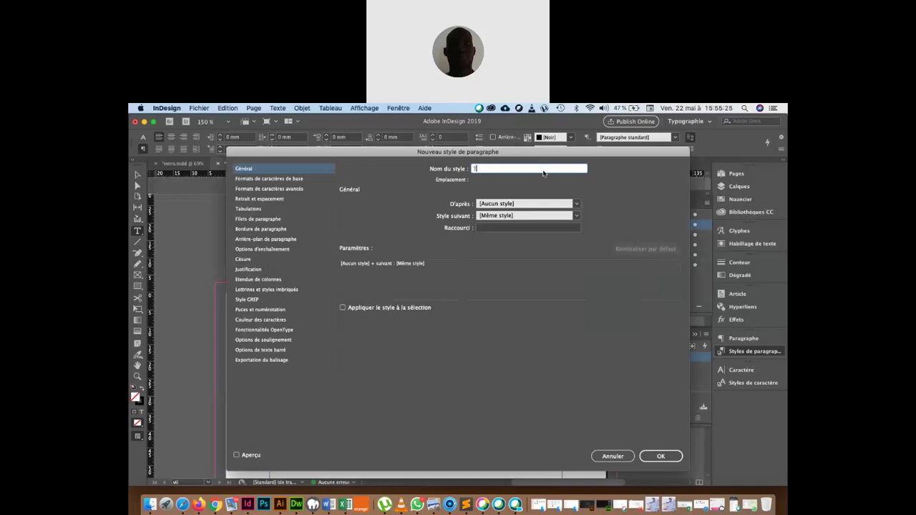
type("itre")
type("c")
key("BackSpace")
type("table des matieres")
left_click(574, 204)
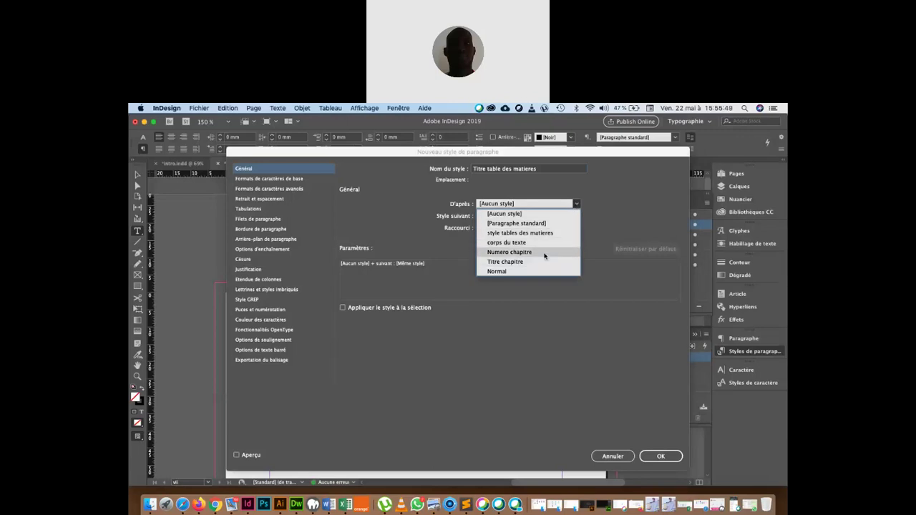
left_click(509, 252)
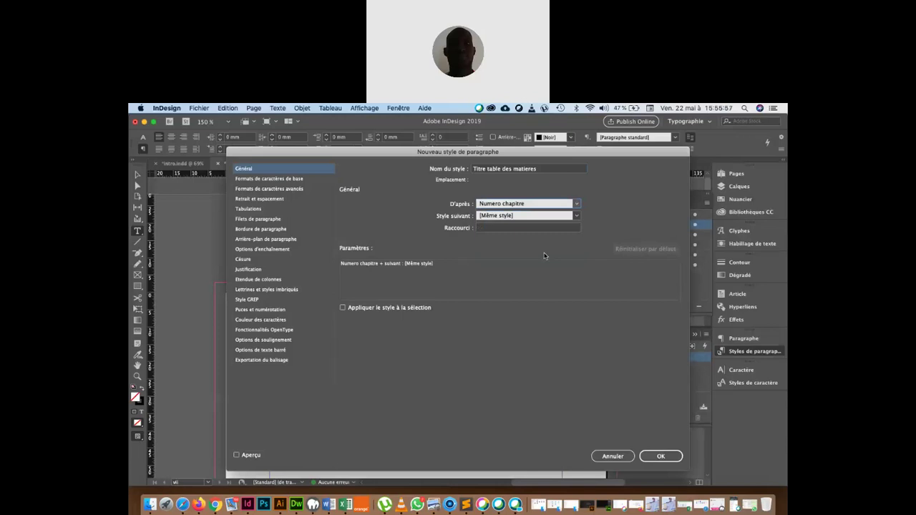
left_click(661, 456)
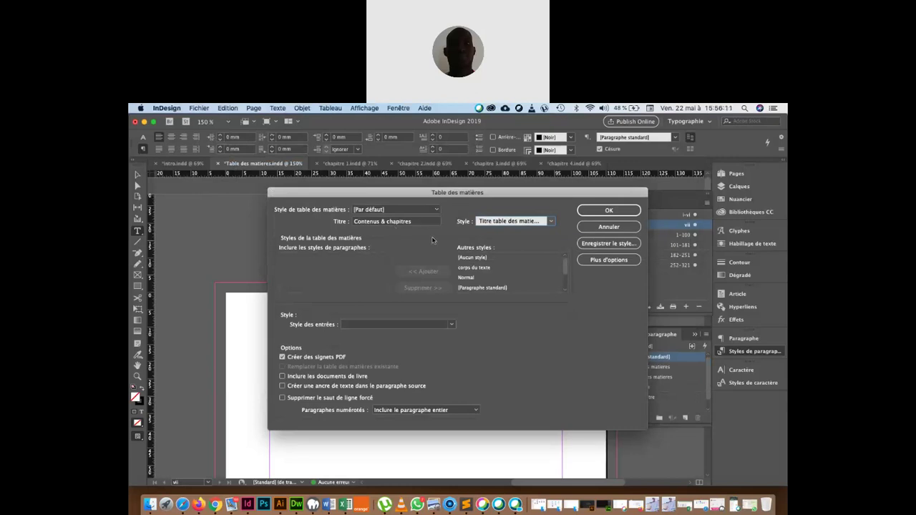
Step: Include the Numero chapitre and Titre chapitre paragraph styles in the table of contents
scroll(520, 282, "down", 3)
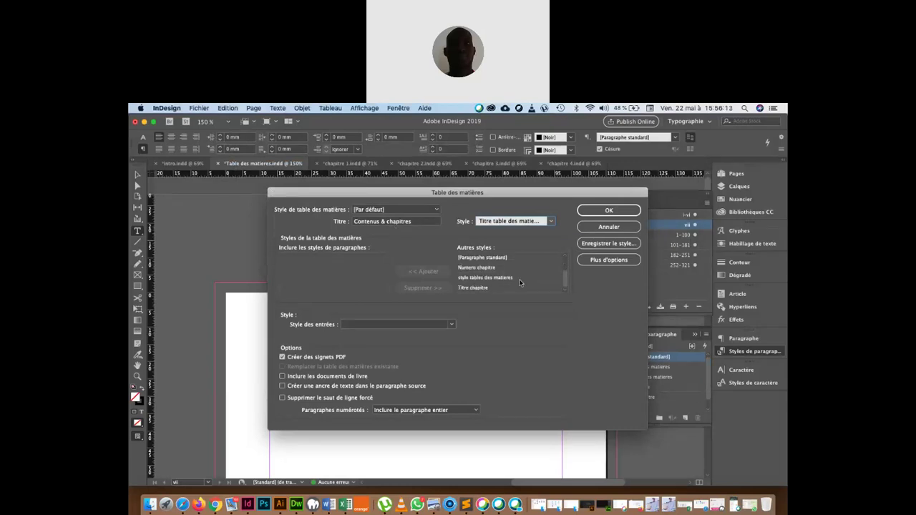
scroll(520, 283, "up", 2)
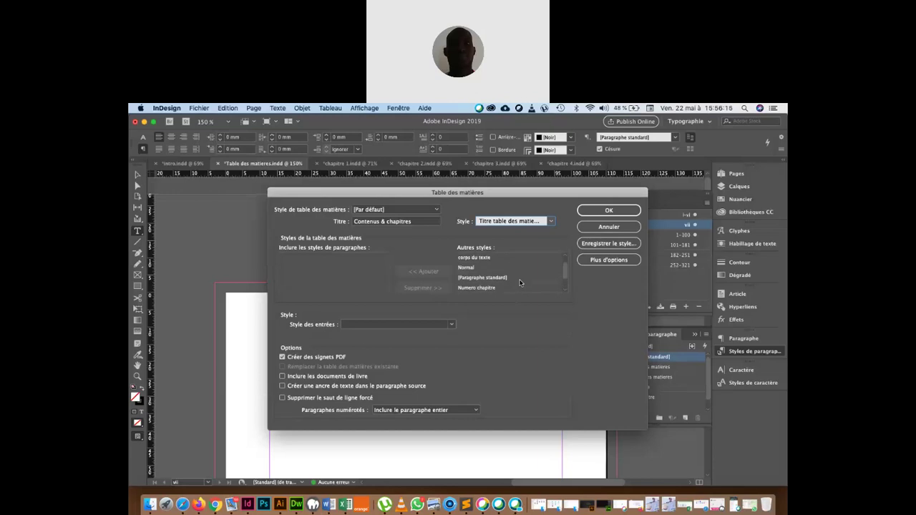
scroll(520, 283, "down", 2)
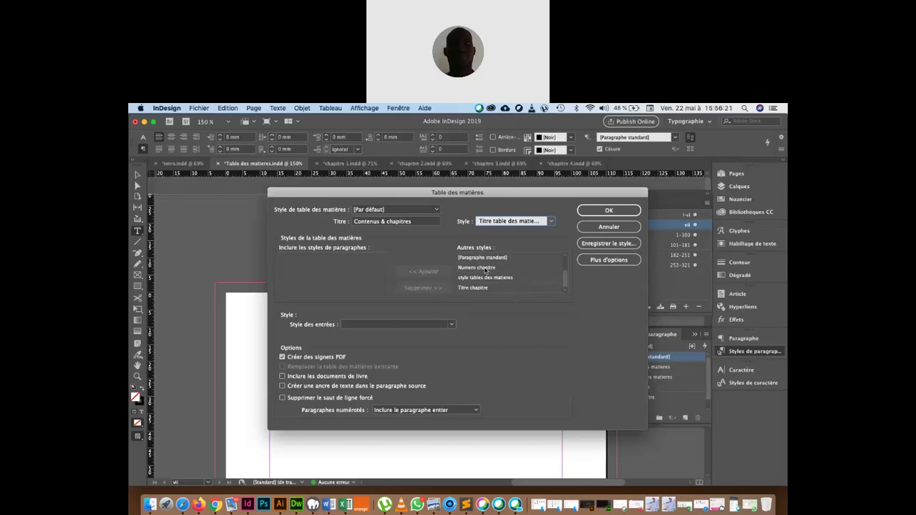
left_click(486, 268)
left_click(425, 271)
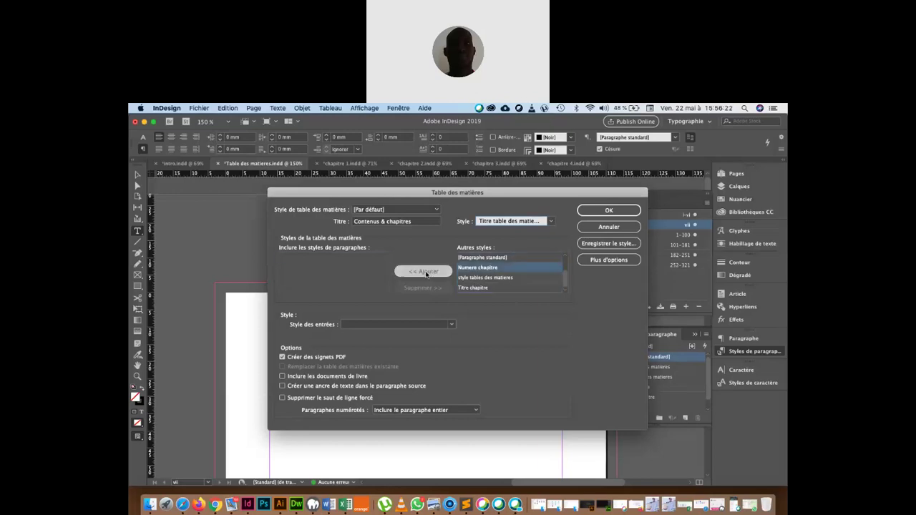
left_click(472, 287)
left_click(426, 276)
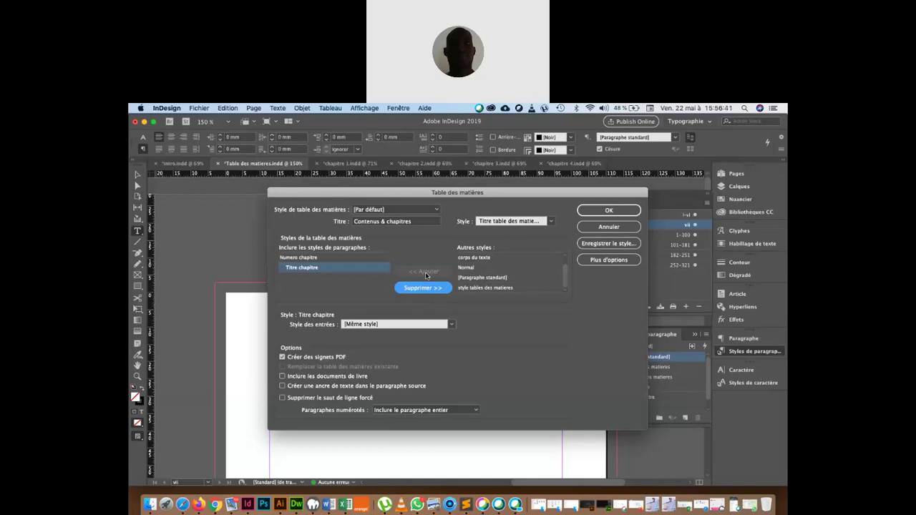
Step: Set the entry style of both Numero chapitre and Titre chapitre to Corps du texte de la table des matières
left_click(309, 259)
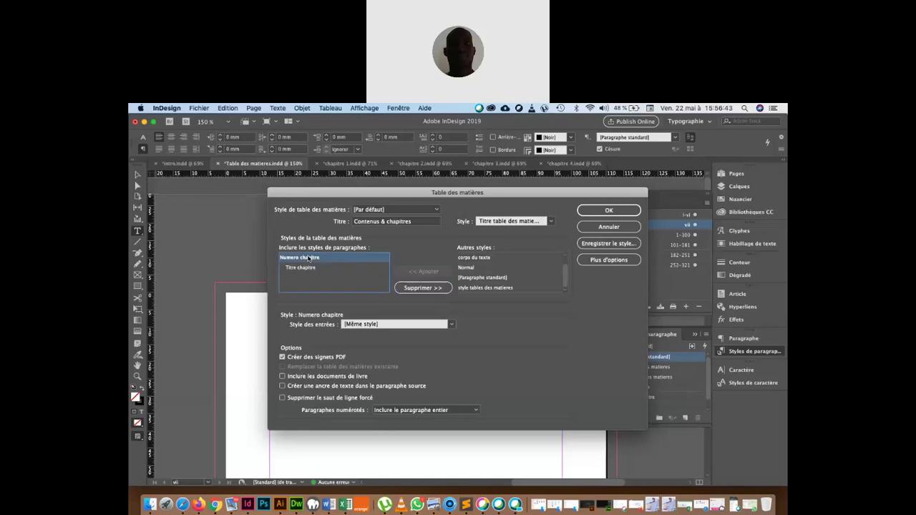
left_click(450, 324)
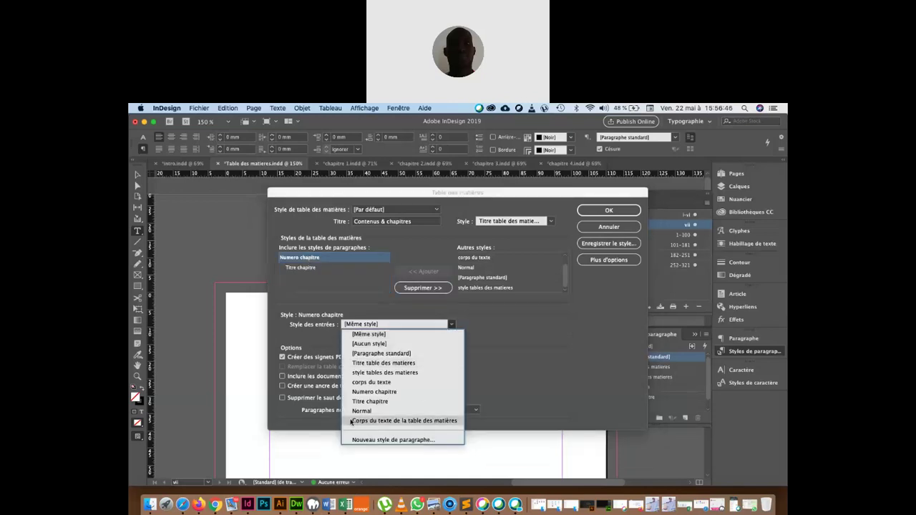
left_click(421, 421)
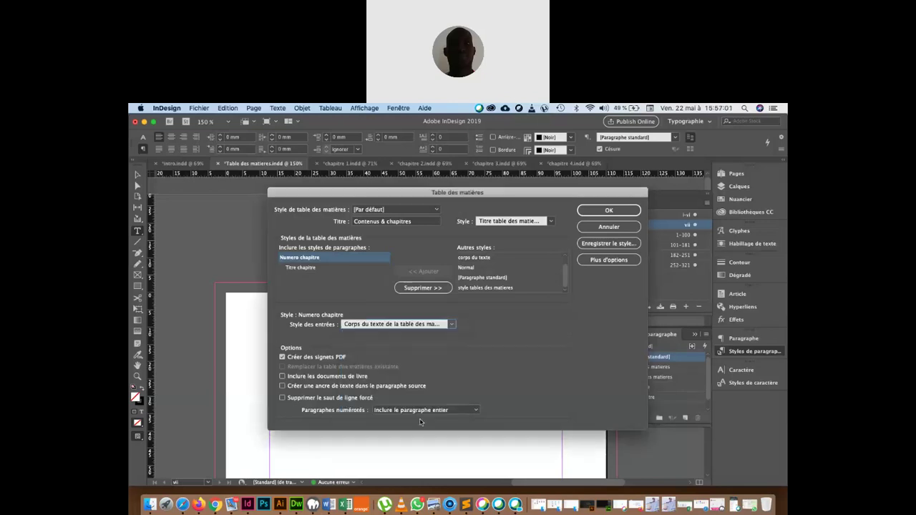
left_click(306, 269)
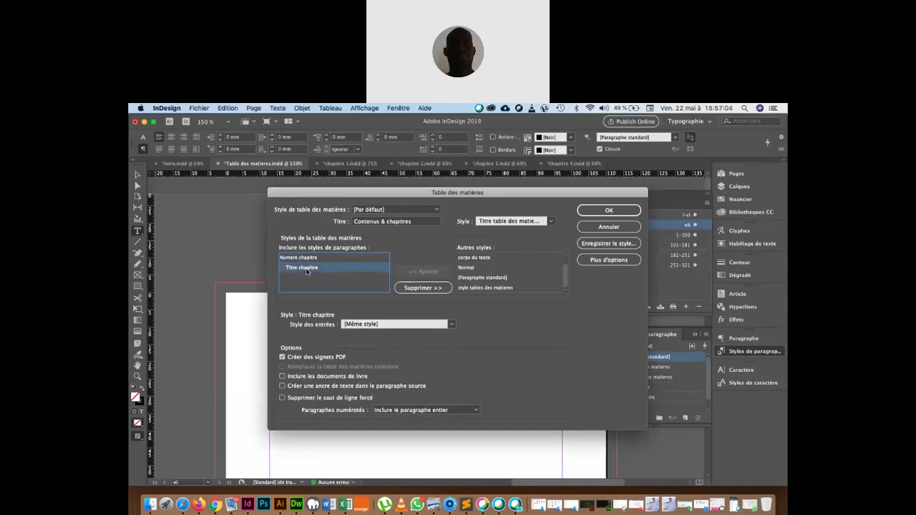
left_click(451, 324)
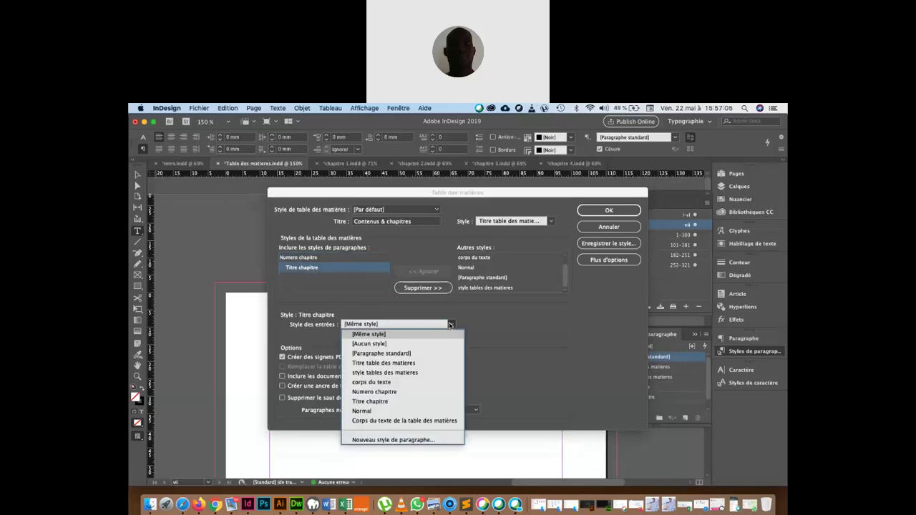
left_click(420, 420)
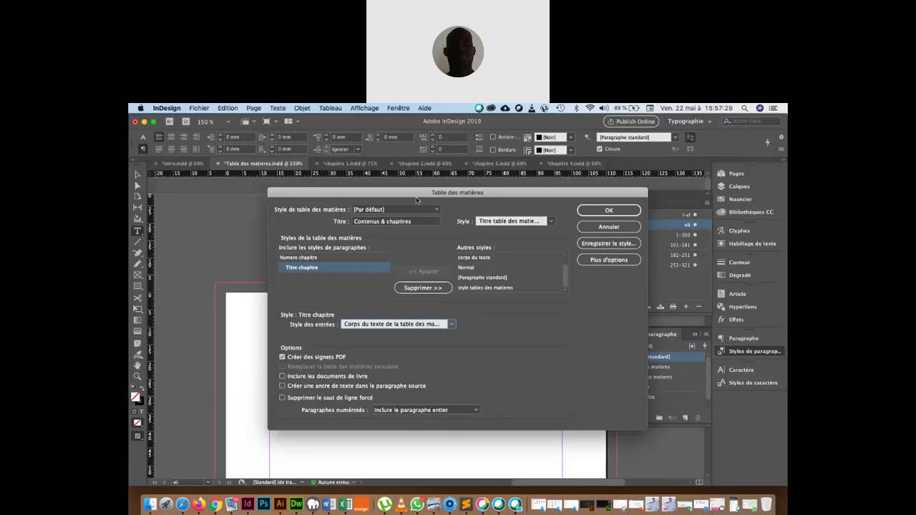
Step: Include the book documents in the table of contents and generate it
left_click_drag(416, 200, 475, 200)
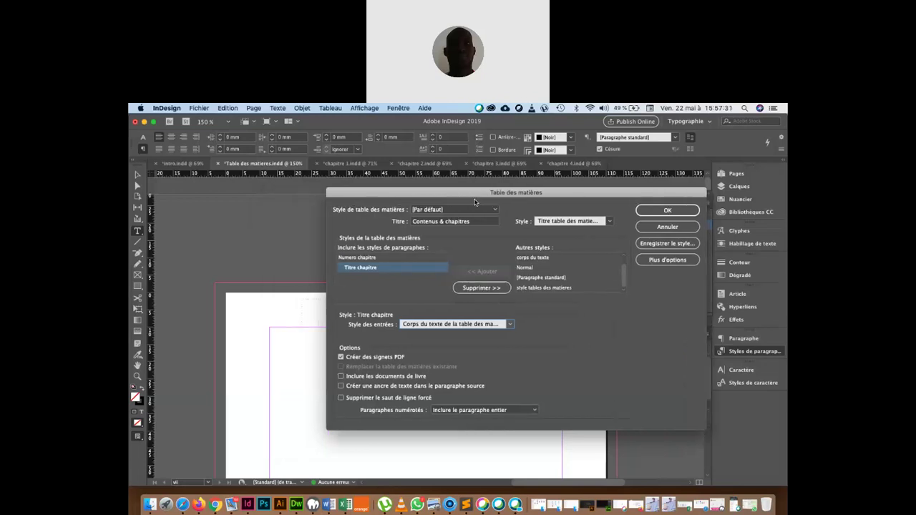
left_click(341, 377)
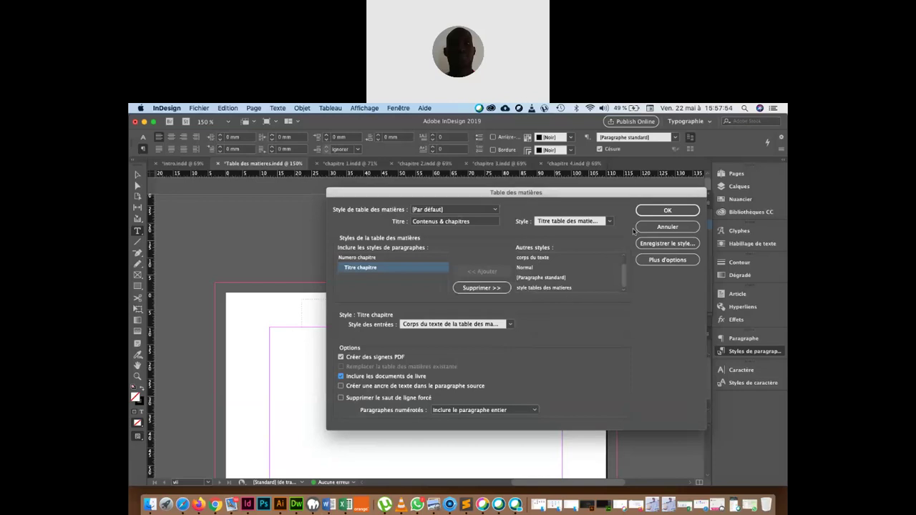
left_click(676, 211)
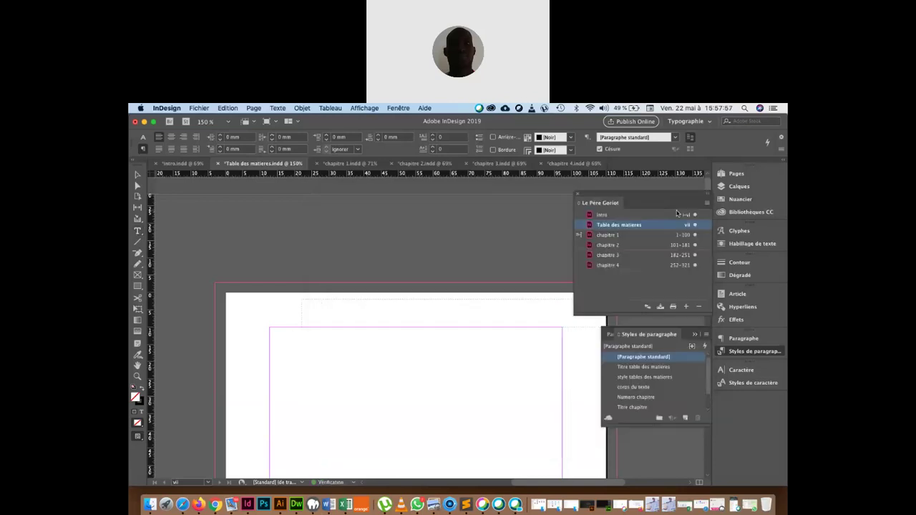
Step: Place the generated table of contents in a text frame filling the margin area of page vii
left_click(431, 340)
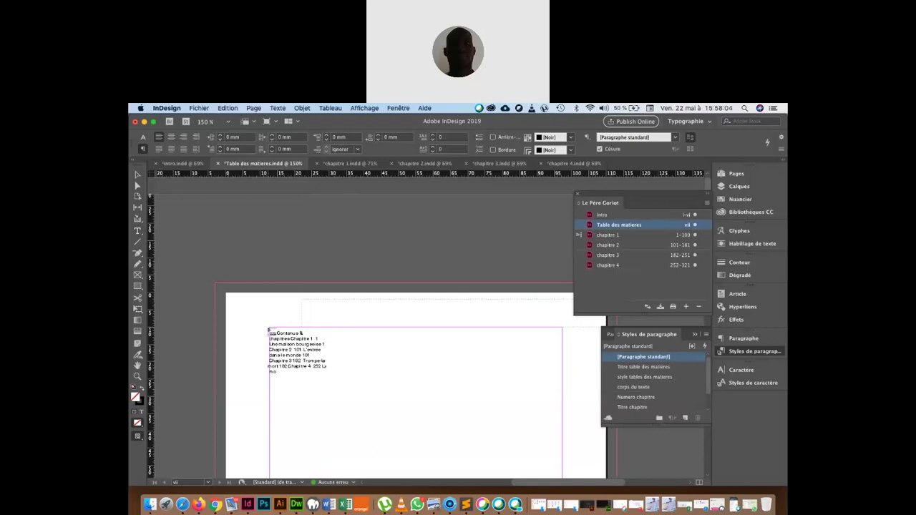
left_click_drag(270, 330, 562, 315)
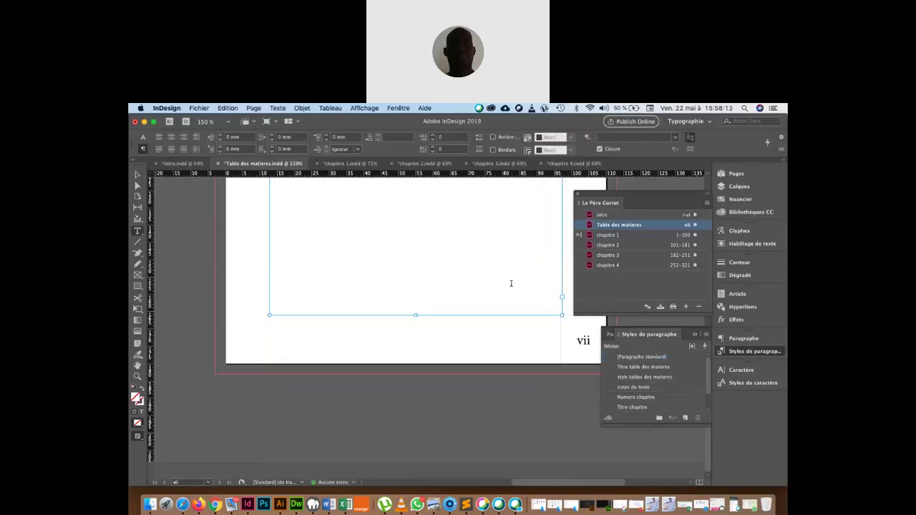
scroll(511, 284, "up", 15)
scroll(511, 284, "down", 3)
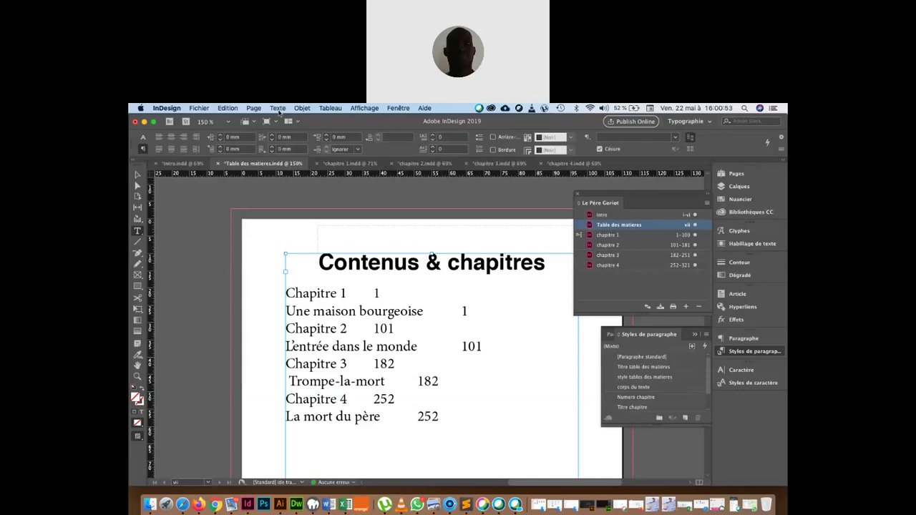
Step: Show the hidden characters and bring up the tab ruler aligned above the table of contents frame
left_click(278, 109)
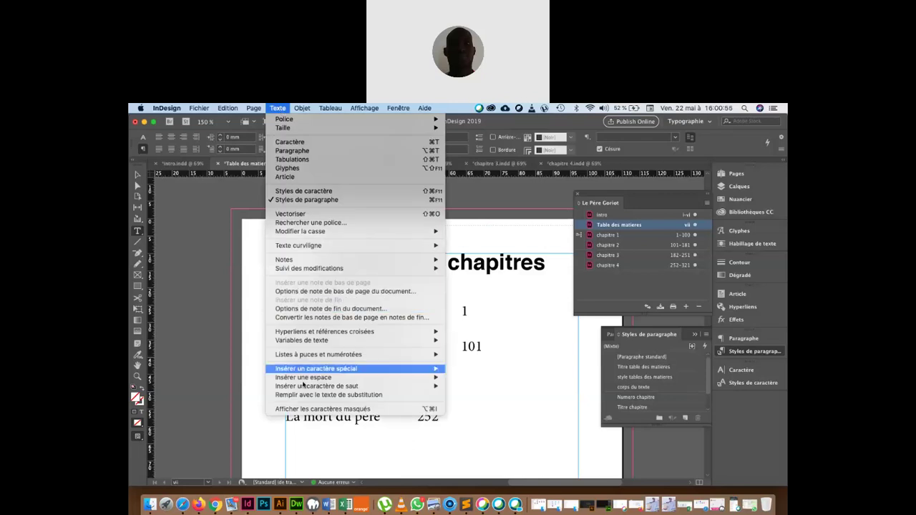
key("super+alt+i")
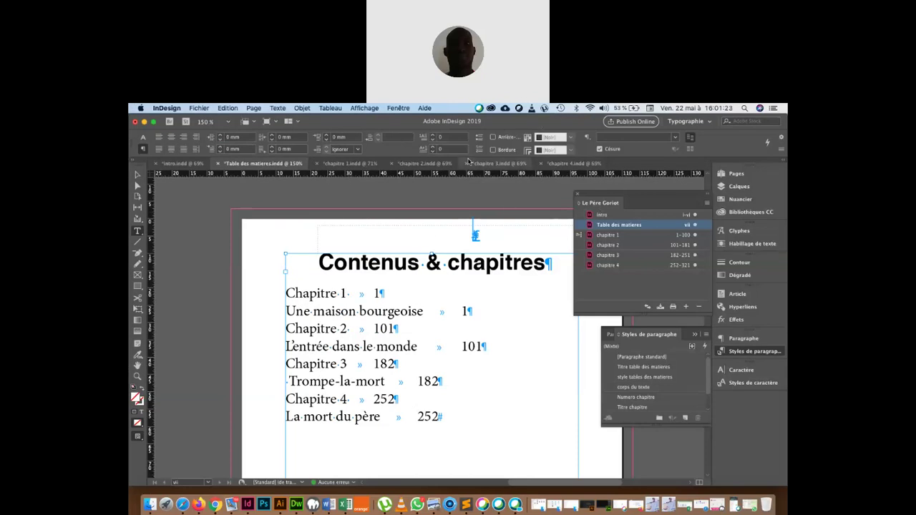
left_click(279, 108)
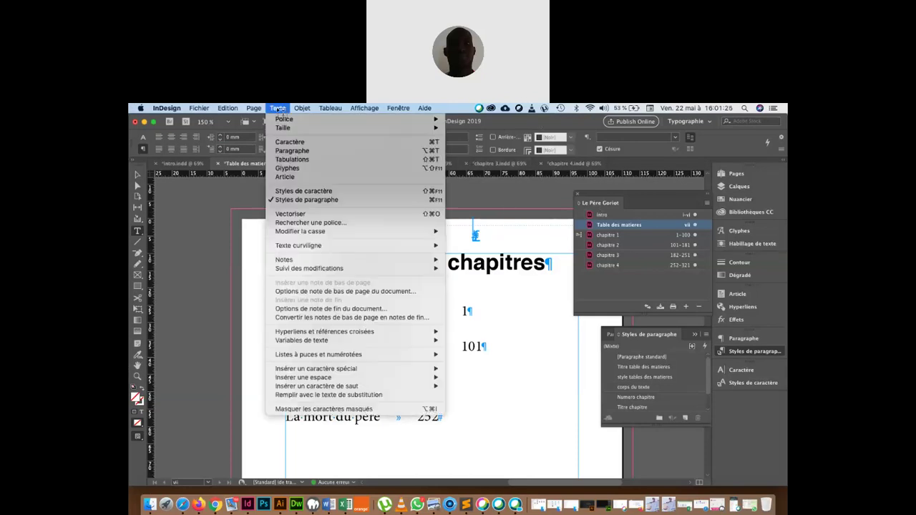
left_click(304, 163)
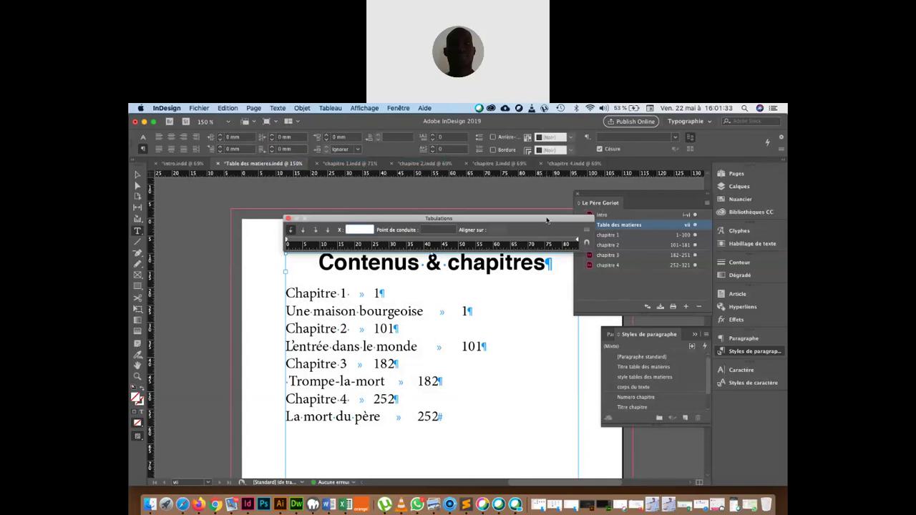
left_click_drag(561, 218, 677, 156)
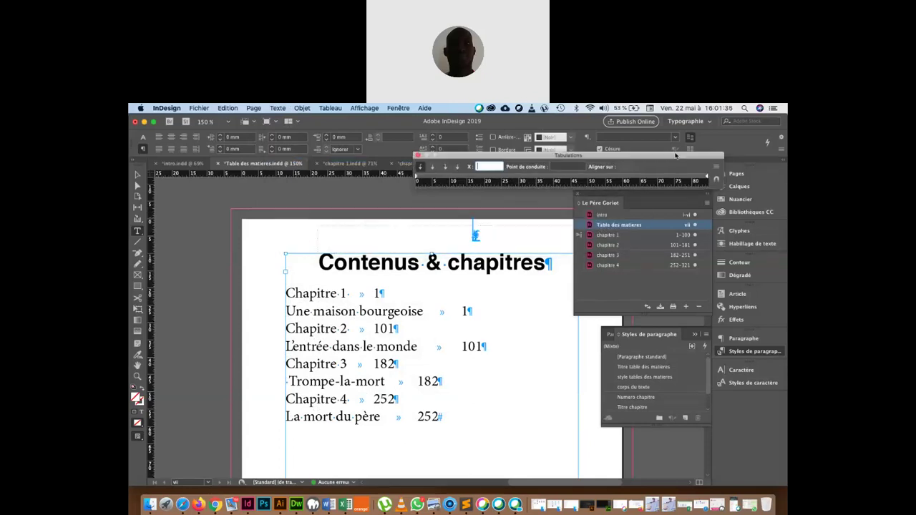
left_click(714, 181)
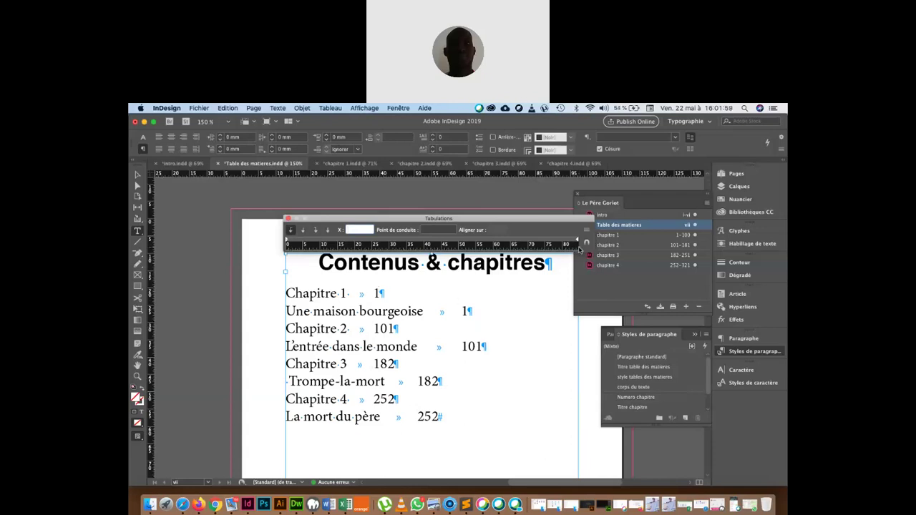
Step: Try a left-aligned tab stop at 80 mm for the page numbers in the table of contents
left_click(362, 229)
type("80")
left_click(435, 230)
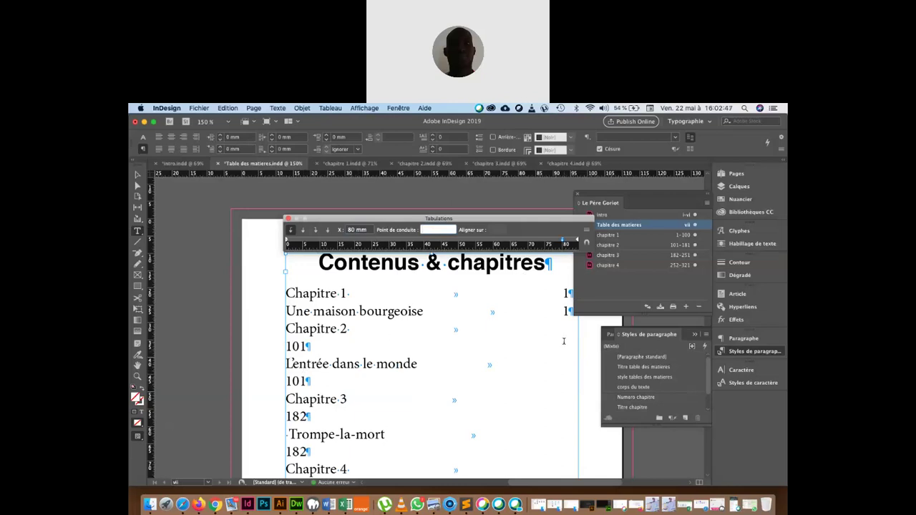
Step: Set the tab stop for the table of contents page numbers to 75 mm
double_click(352, 229)
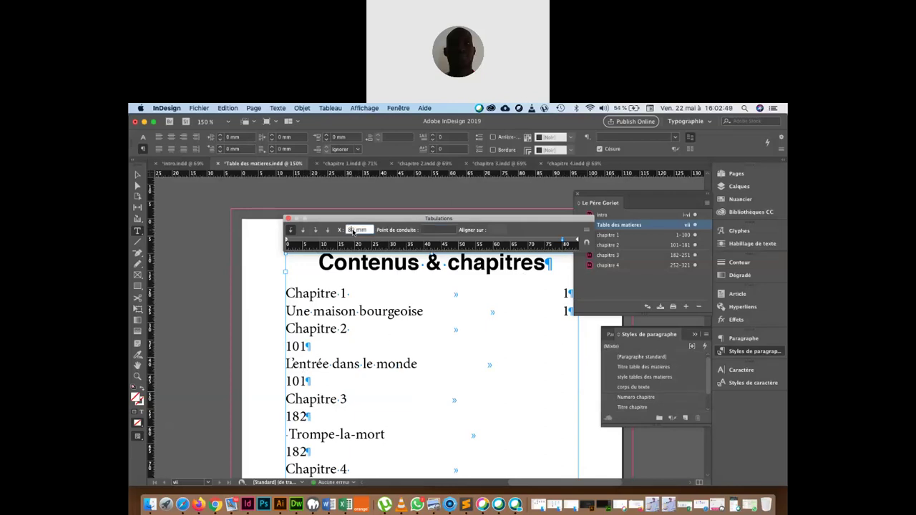
type("6")
key("BackSpace")
type("75")
key("BackSpace")
key("Return")
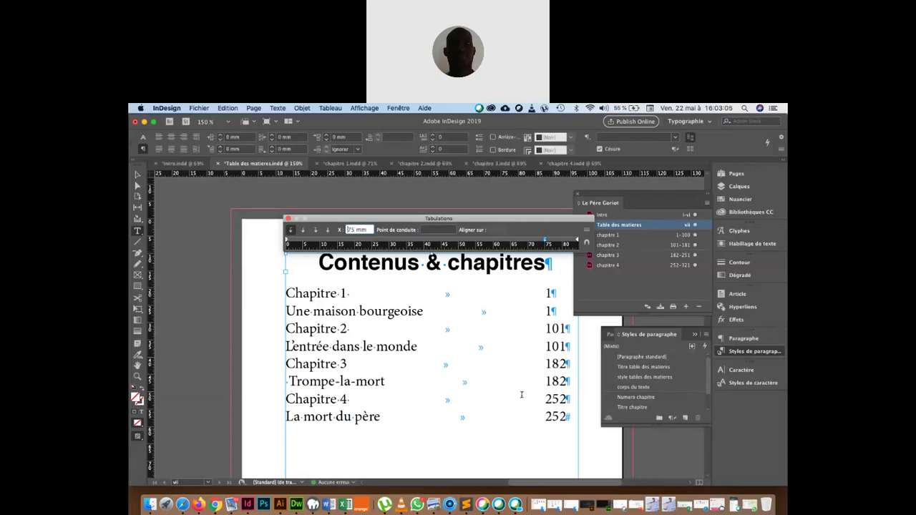
Step: Fill the space before the page numbers with a dotted leader, using "." as the leader character
left_click(432, 230)
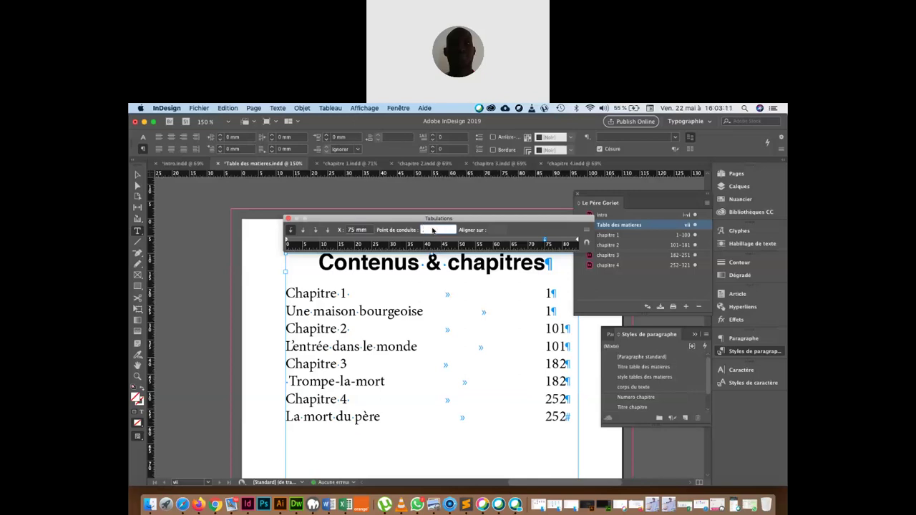
type(".")
key("Return")
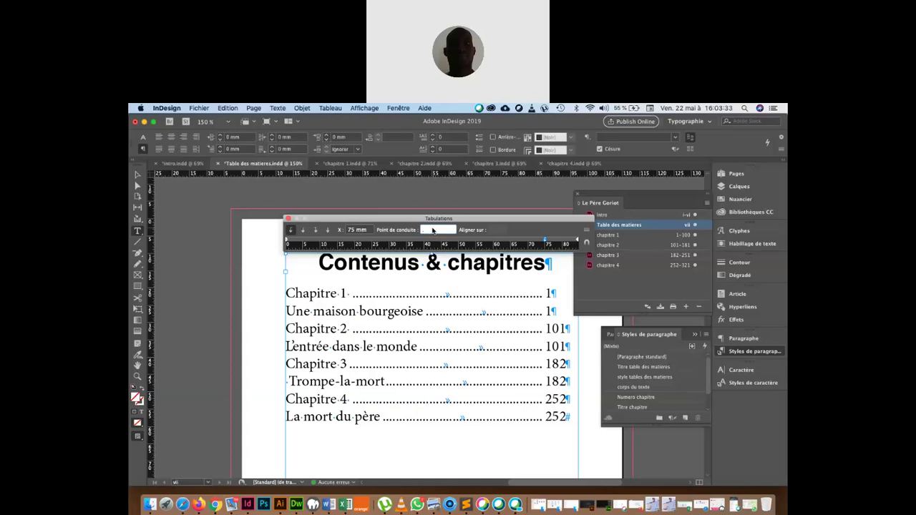
Step: Save Table des matieres, intro and all four chapter documents, and return to the Table des matieres document
key("super+s")
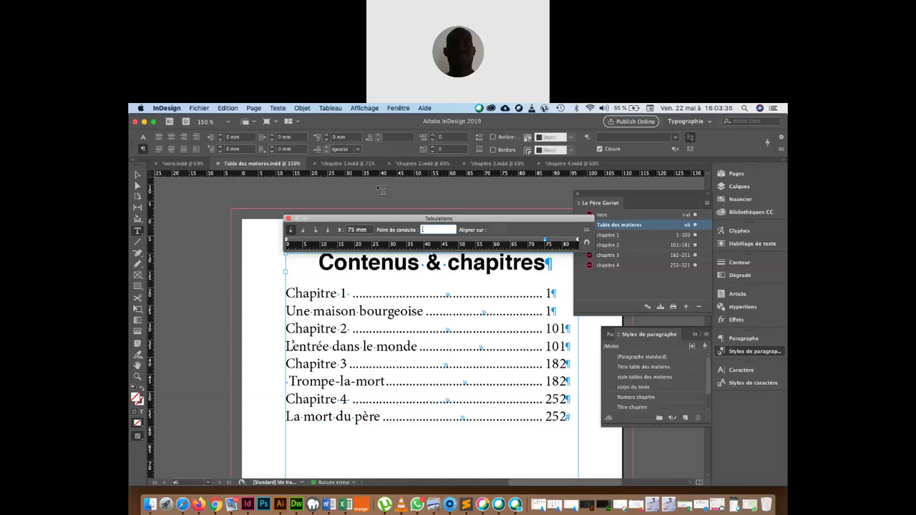
left_click(180, 163)
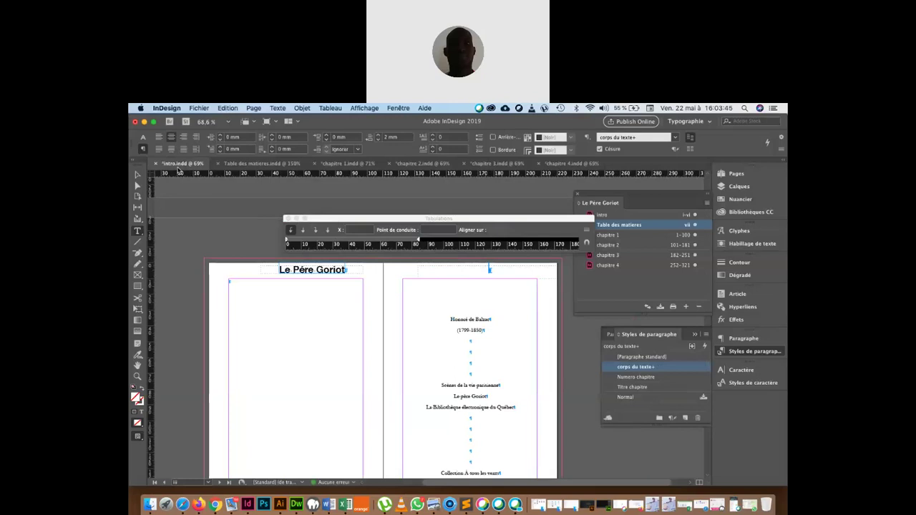
left_click(339, 164)
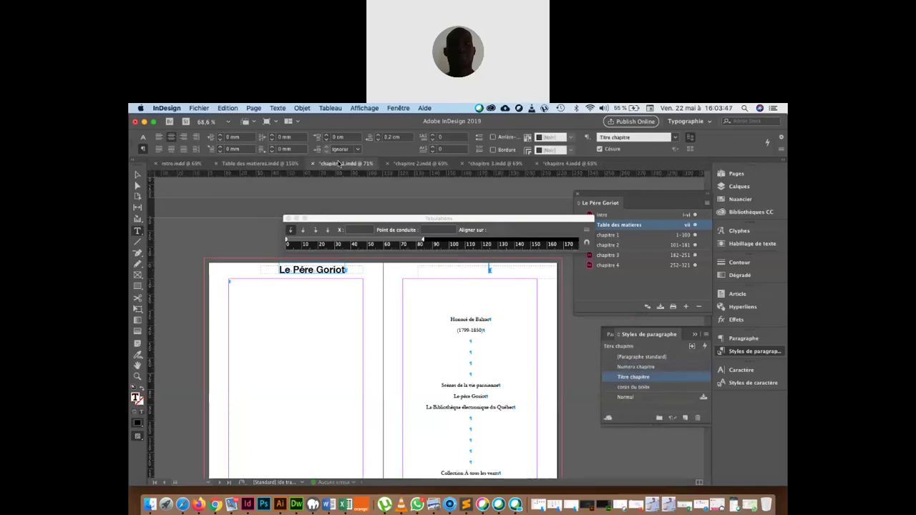
left_click(419, 164)
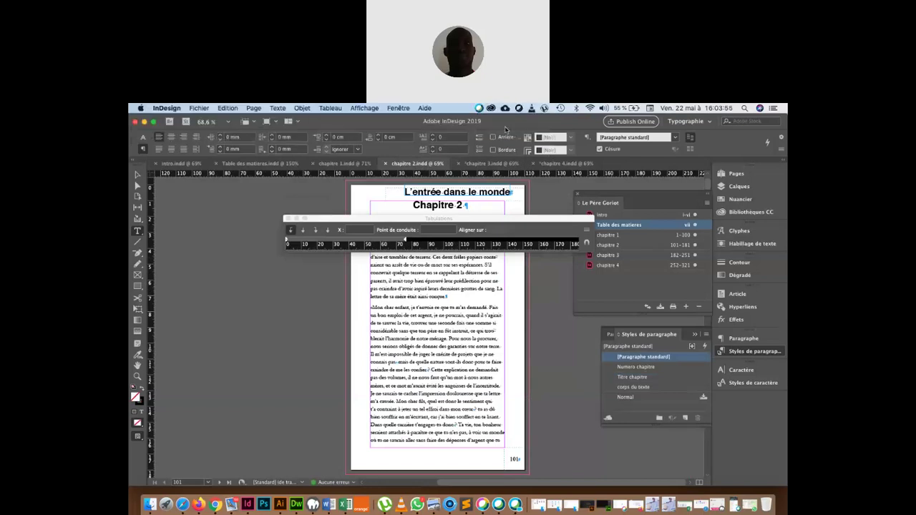
left_click(477, 165)
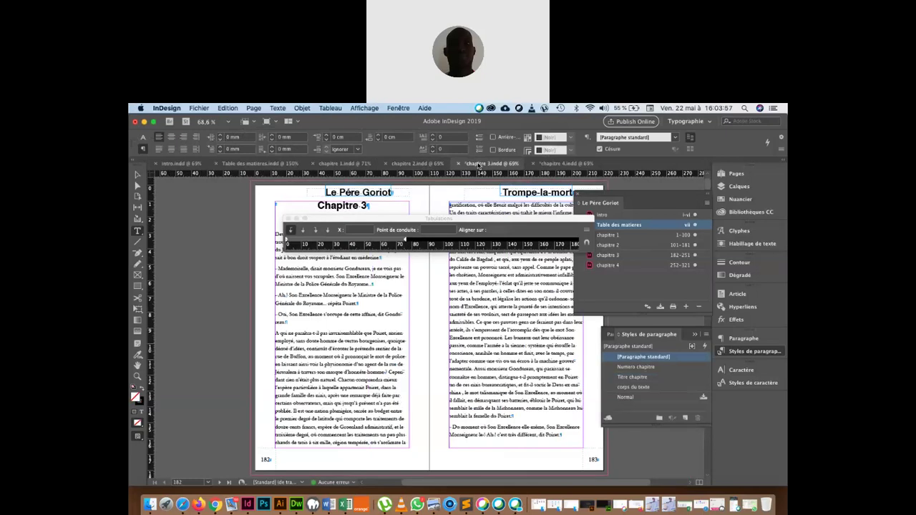
left_click(543, 166)
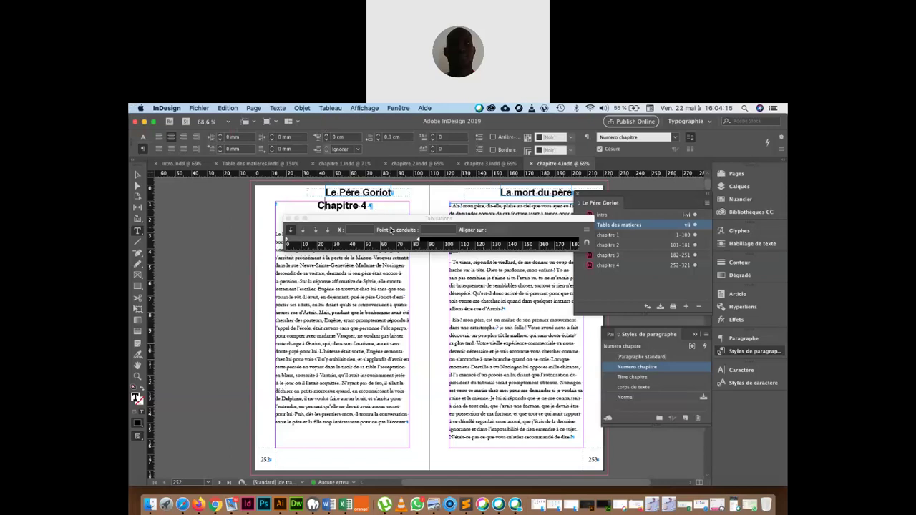
left_click(254, 164)
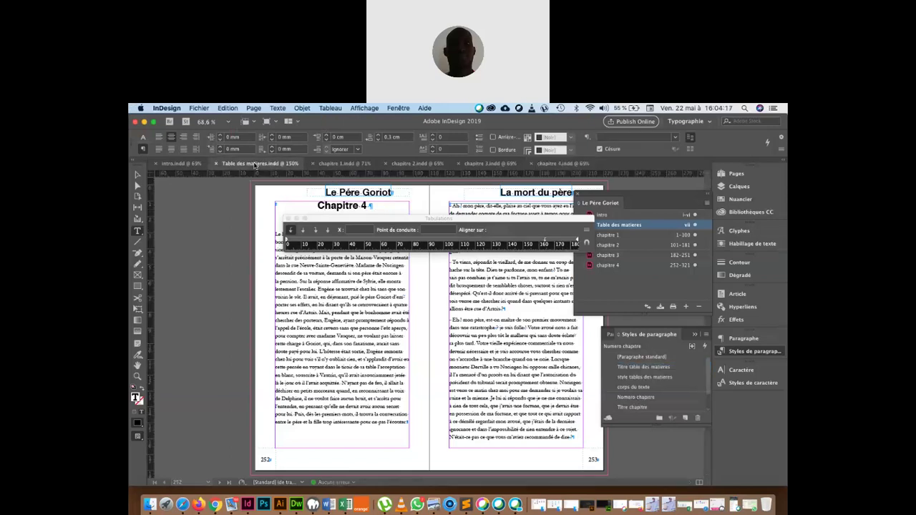
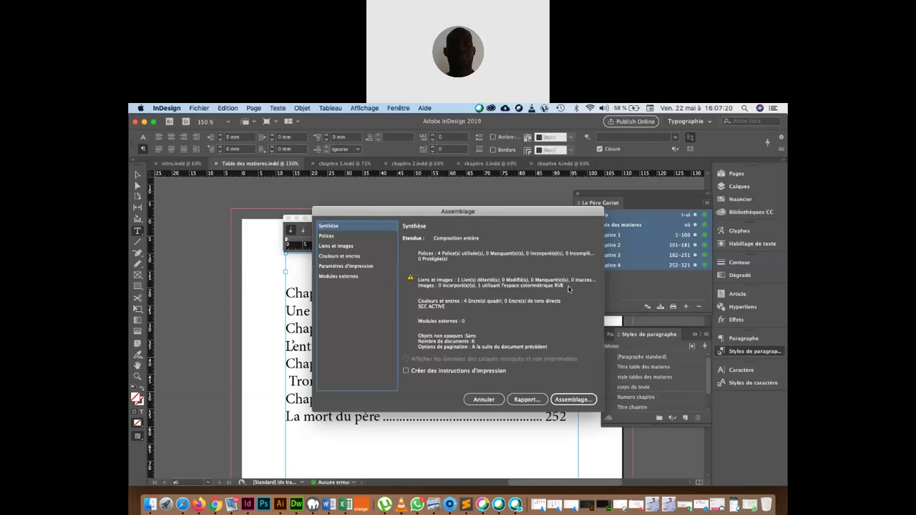
Step: Switch to Finder to check the book's source files in their desktop folder, and return to the InDesign package summary
left_click(148, 504)
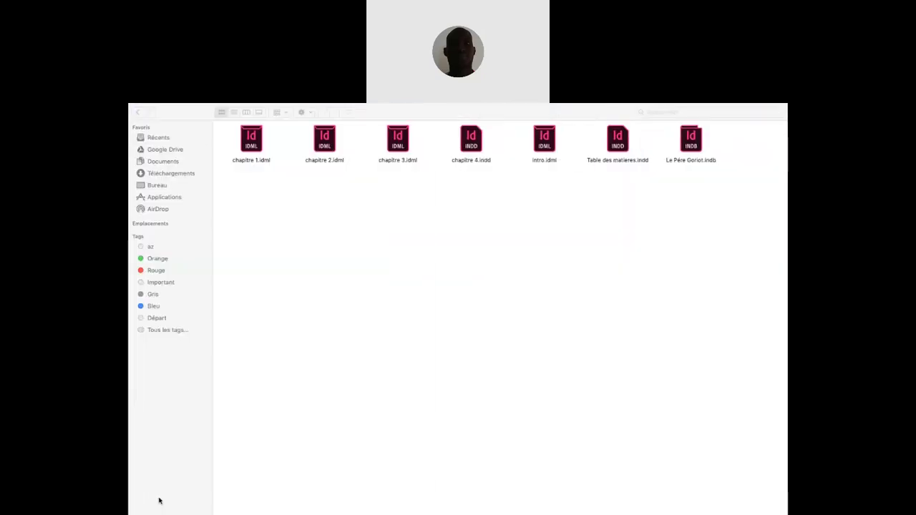
left_click(159, 187)
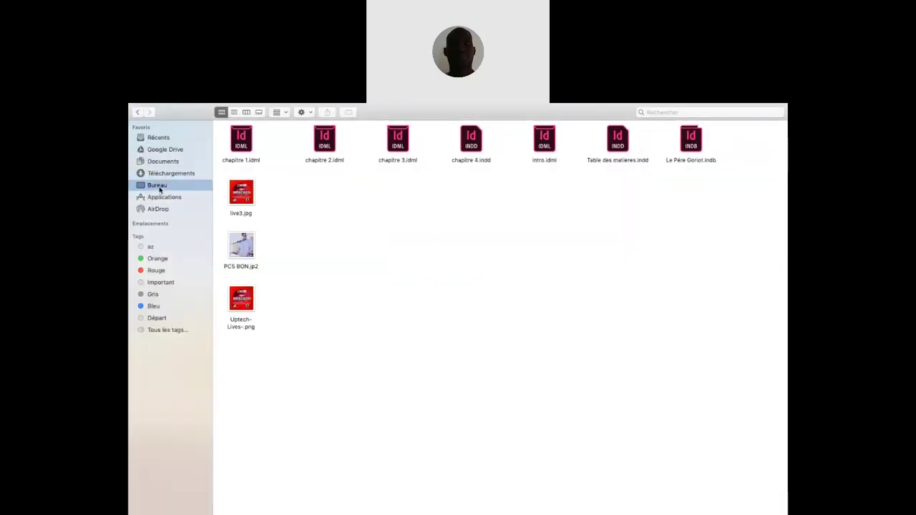
double_click(445, 151)
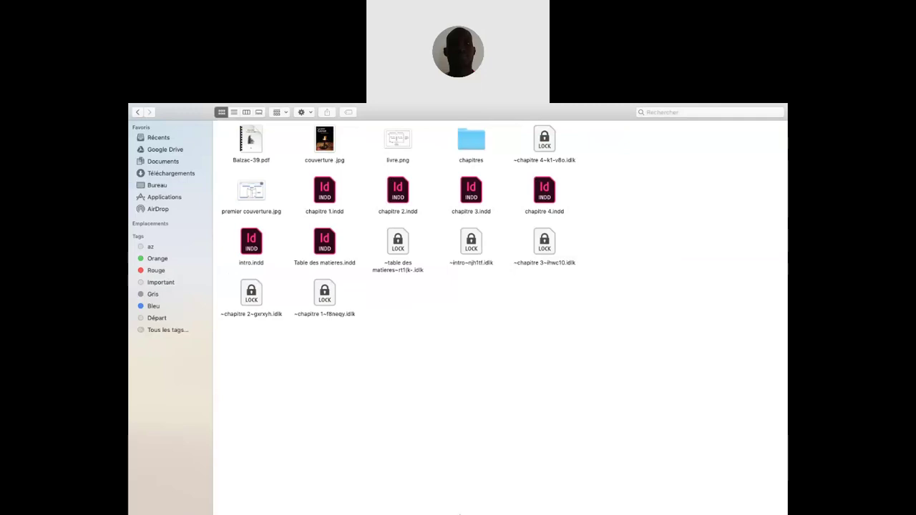
mouse_move(459, 513)
left_click(250, 505)
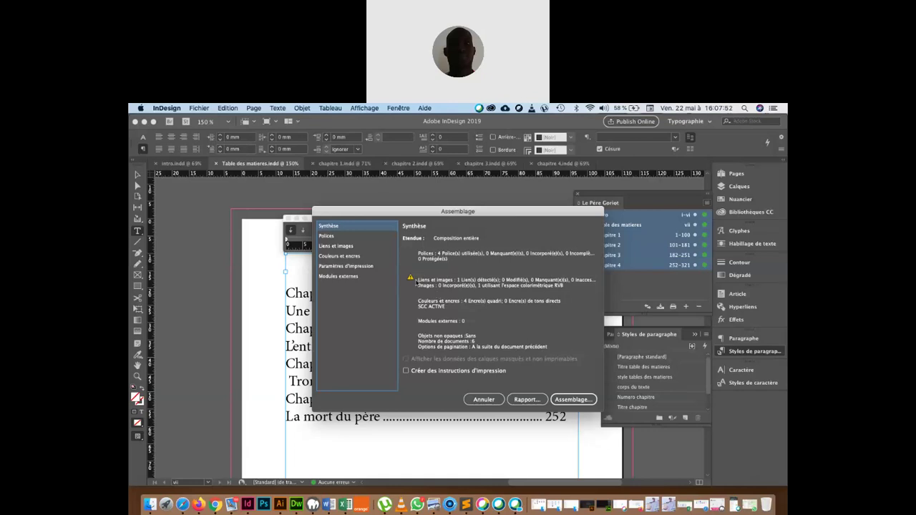
Step: Review the book package's fonts, links and images limited to problems, colours and inks, print settings and external plug-ins
left_click(332, 237)
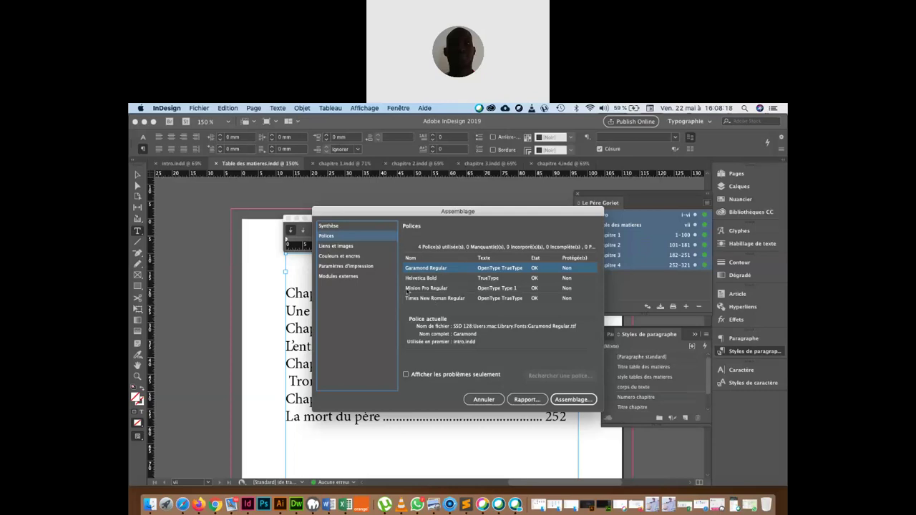
left_click(342, 247)
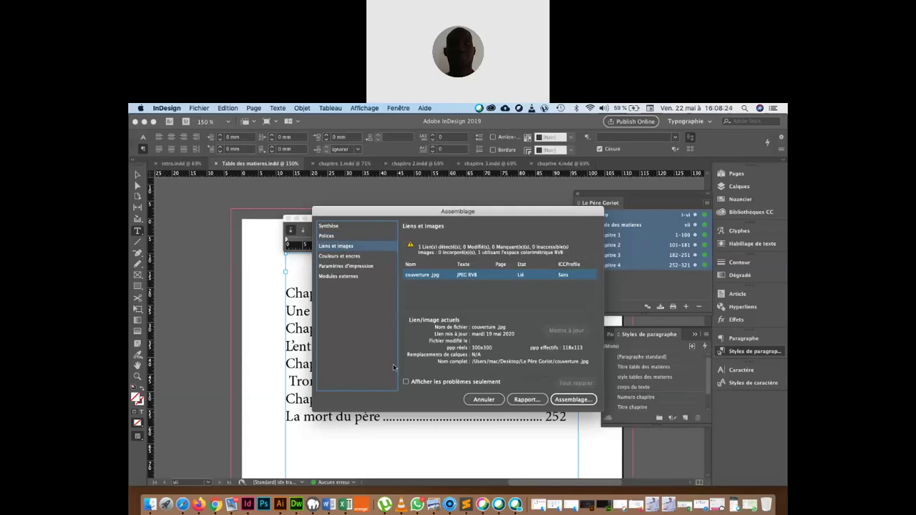
left_click(406, 382)
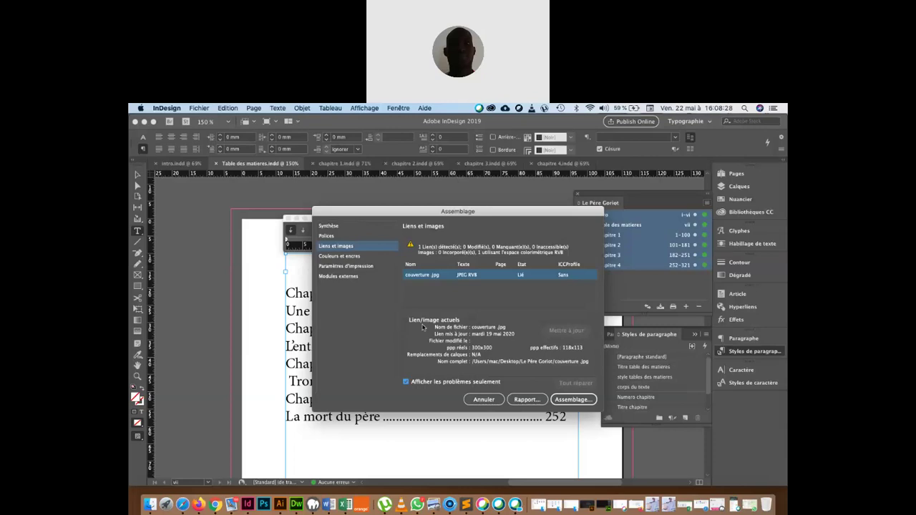
left_click(338, 257)
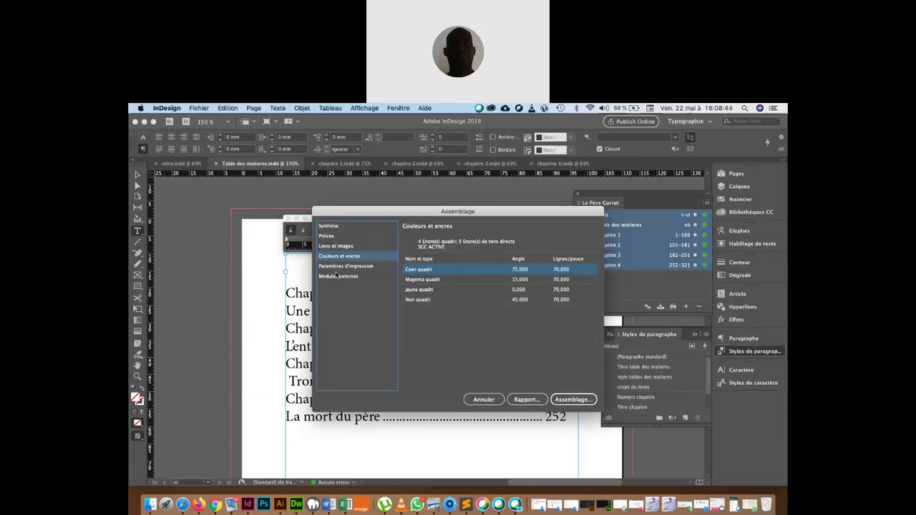
left_click(337, 268)
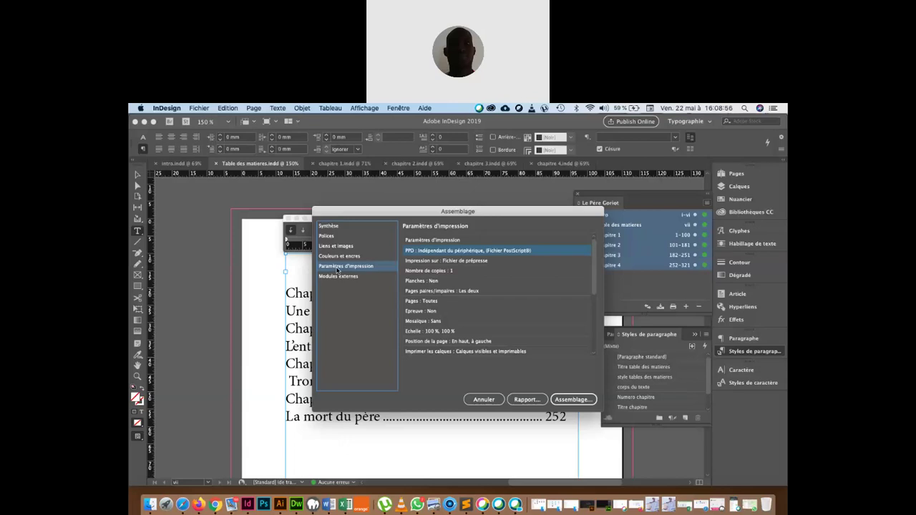
left_click(340, 276)
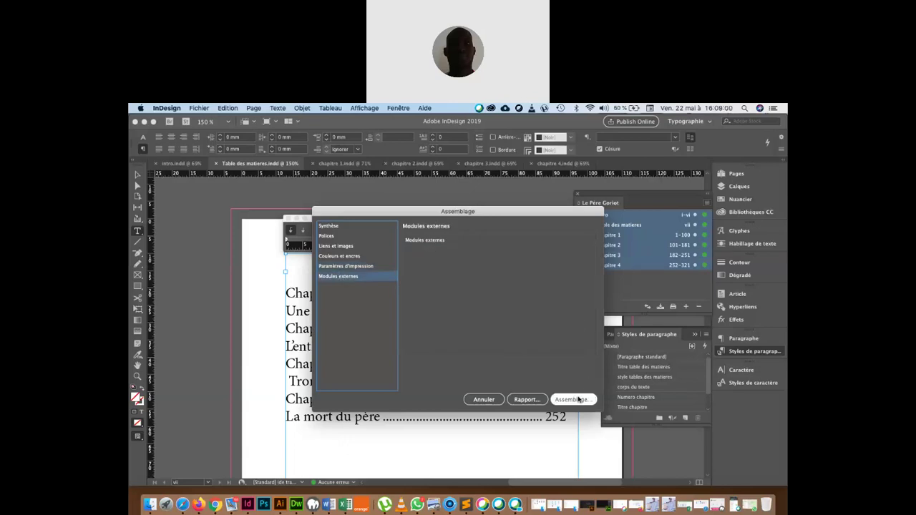
Step: Save the package report as Le Pére Goriot_rapport.txt in a new folder DOCUMENT FINAL inside fichier etudiants
left_click(536, 399)
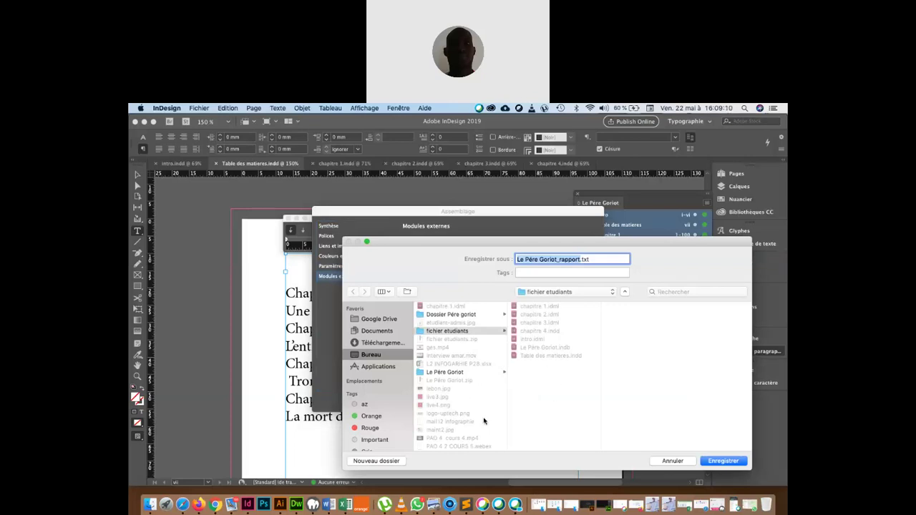
left_click(376, 461)
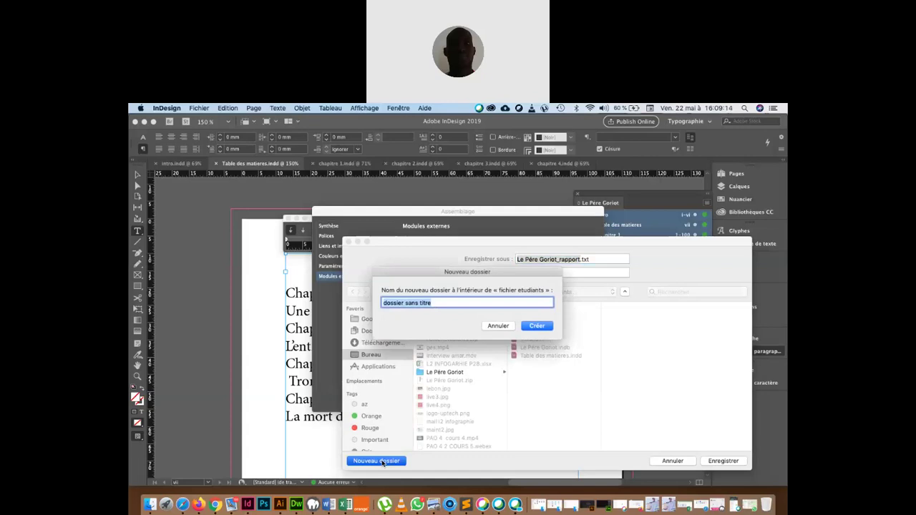
type("DOCUMENT FINAL")
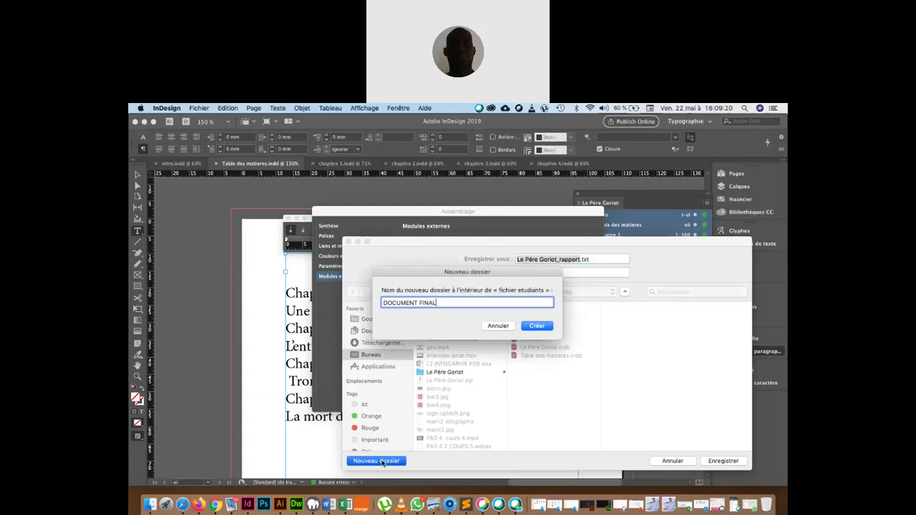
left_click(549, 327)
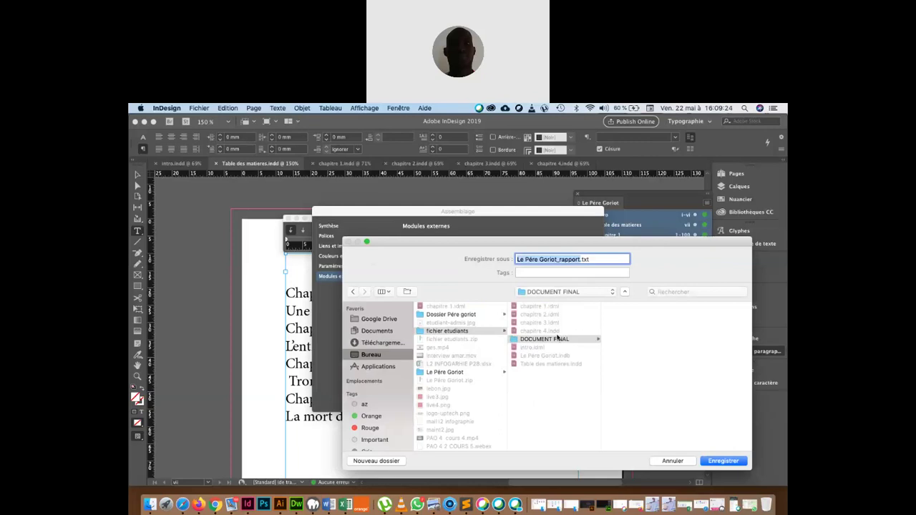
left_click(726, 463)
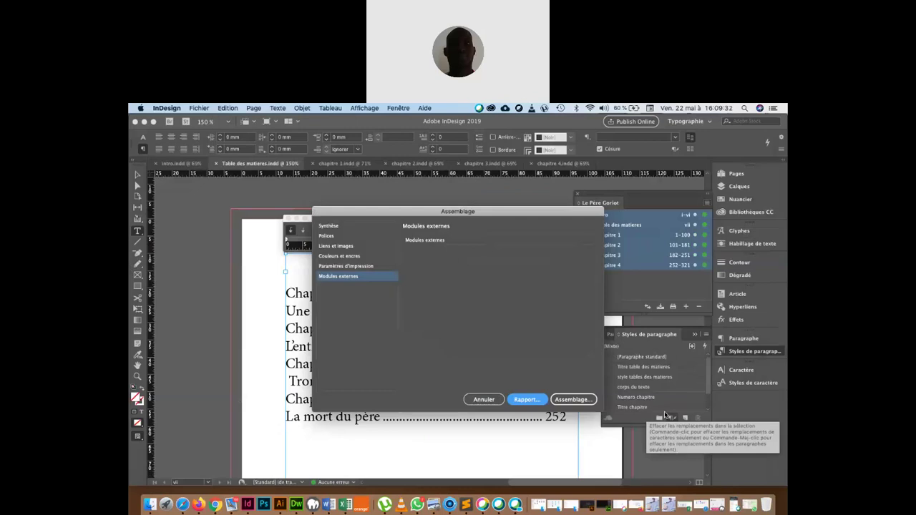
Step: Switch to Finder, open Le Pére Goriot_rapport.txt from fichier etudiants > DOCUMENT FINAL, and read its fonts, links, inks and print settings
left_click(150, 503)
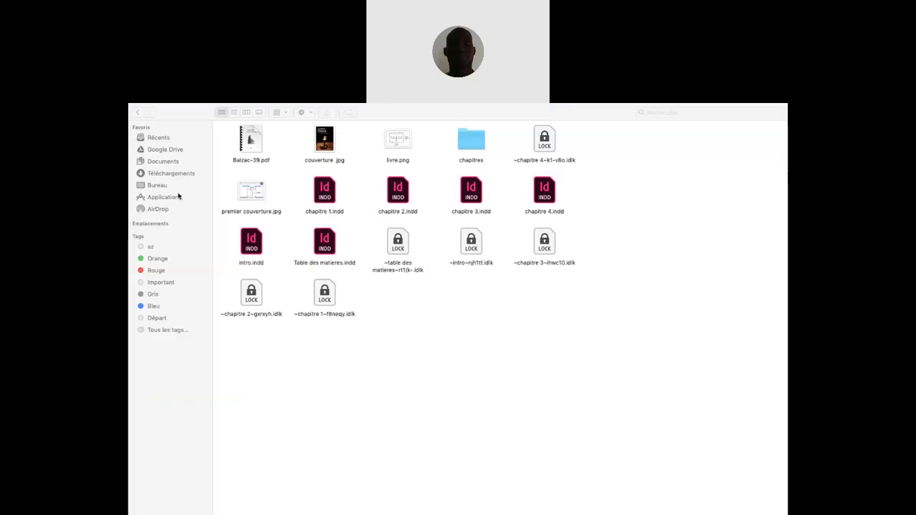
left_click(156, 188)
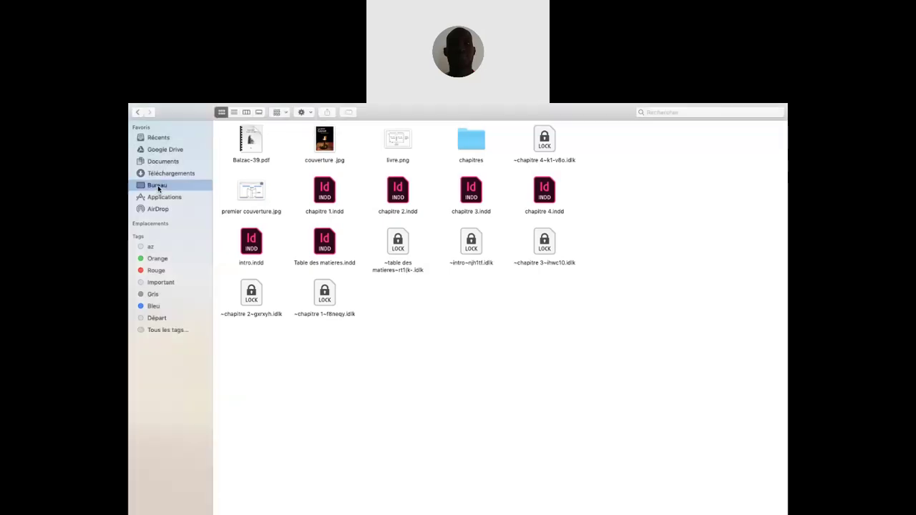
double_click(293, 143)
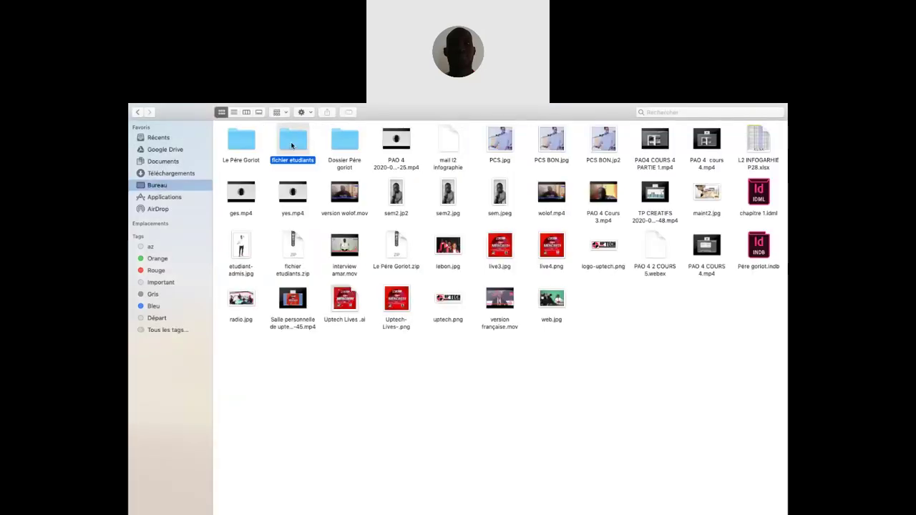
double_click(255, 195)
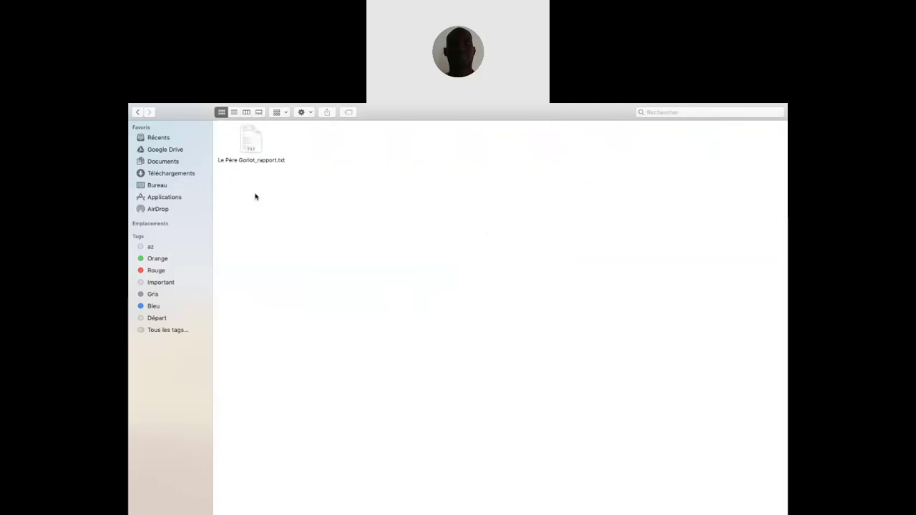
left_click(249, 145)
double_click(249, 146)
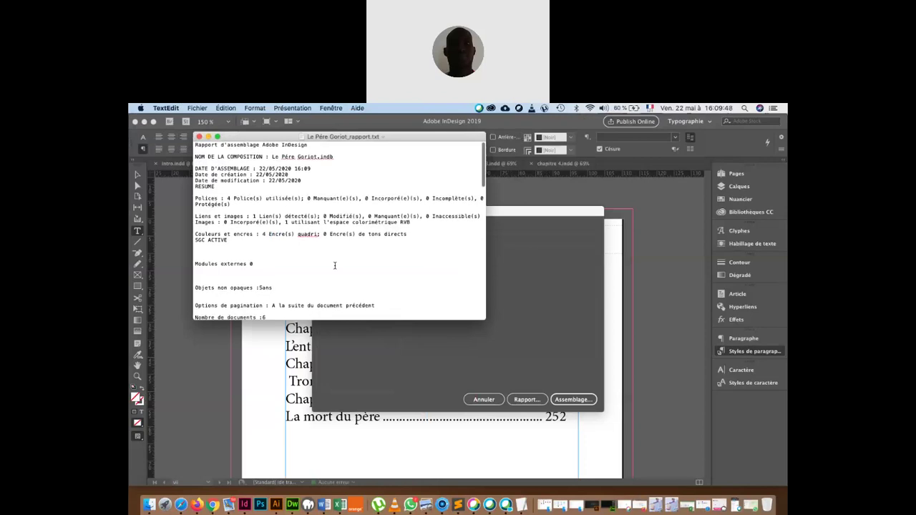
scroll(334, 265, "down", 10)
scroll(334, 266, "down", 20)
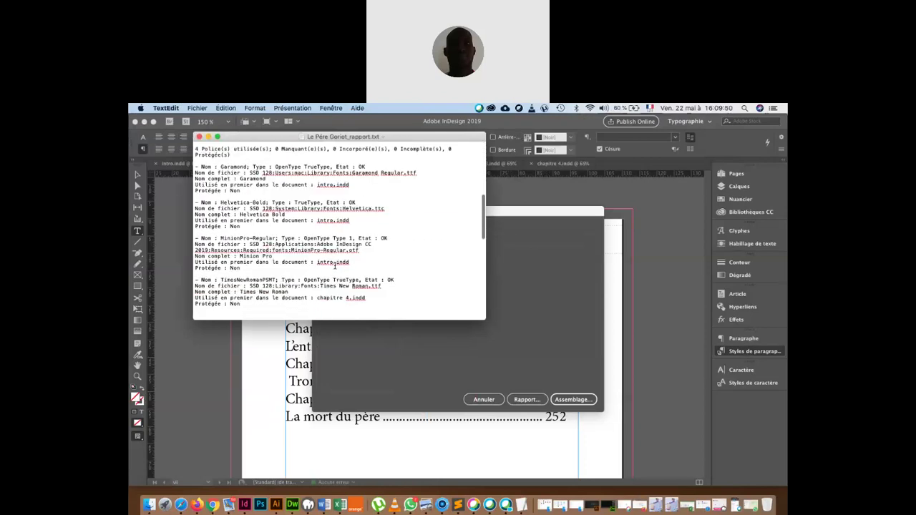
scroll(334, 265, "down", 15)
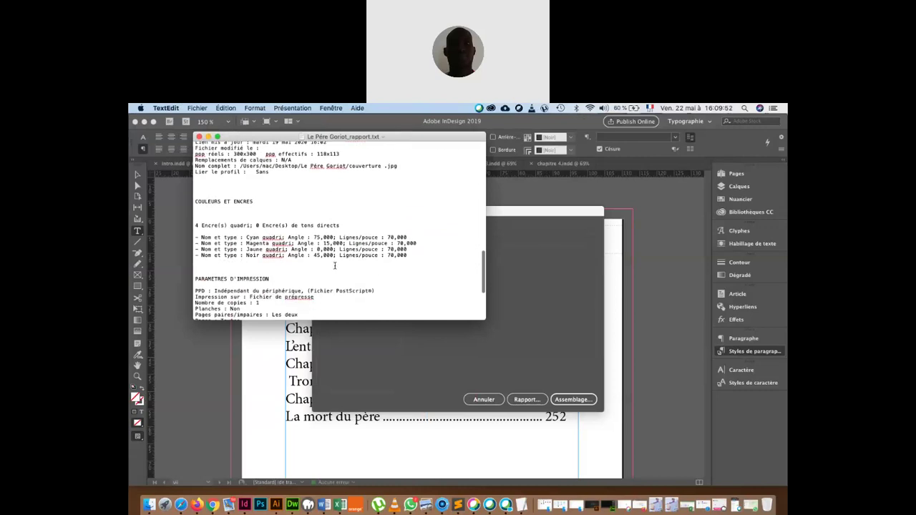
Step: Close the report and package the book as Dossier Le Pére Goriot in DOCUMENT FINAL, including fonts, linked graphics, IDML and a [Qualité supérieure] PDF
scroll(334, 266, "up", 20)
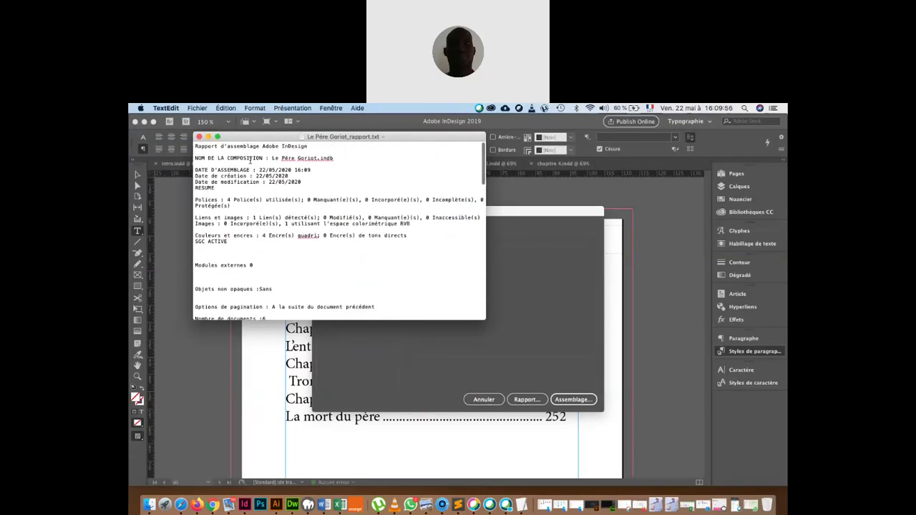
left_click(199, 136)
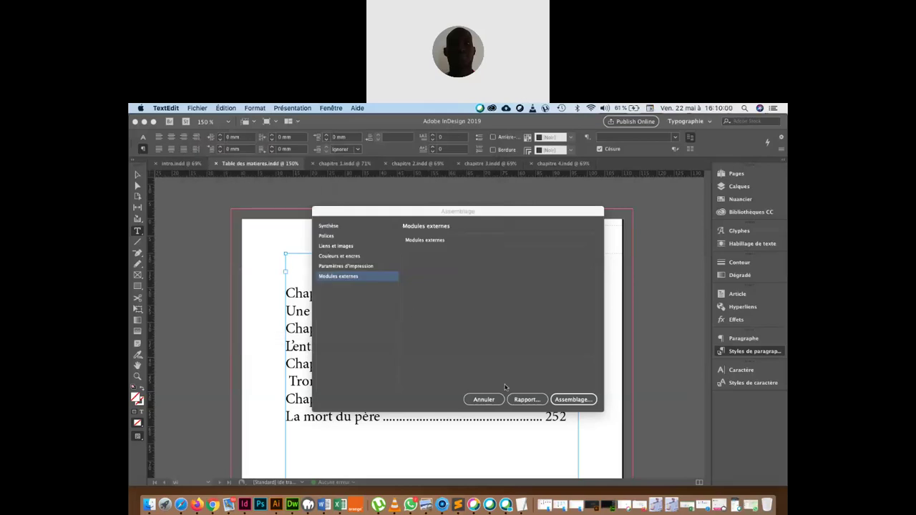
left_click(575, 403)
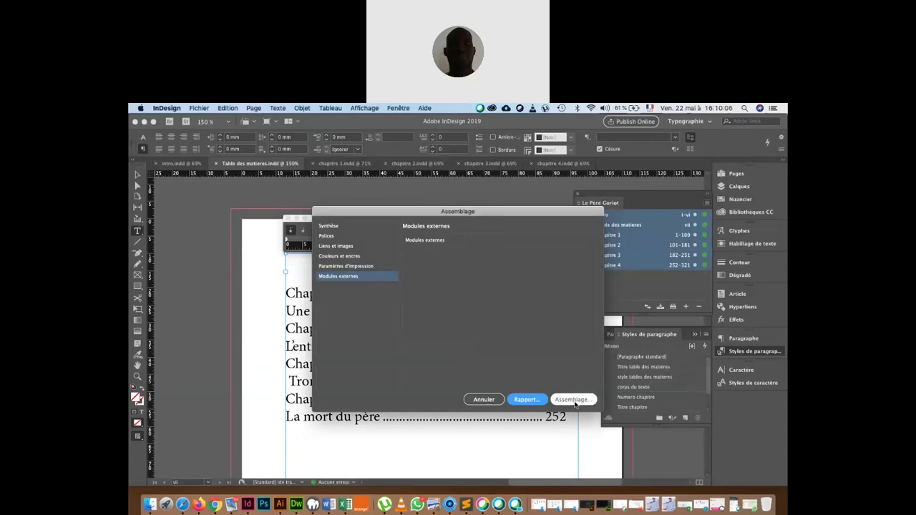
left_click(574, 402)
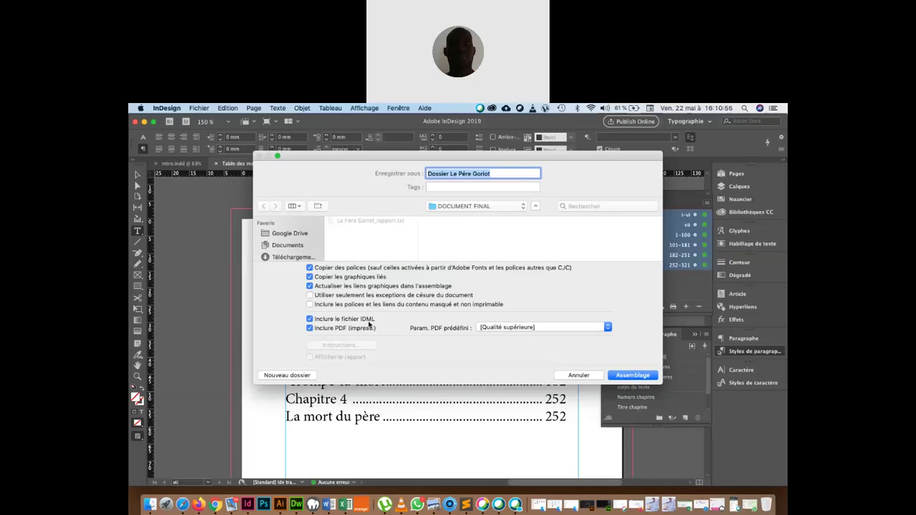
left_click(628, 376)
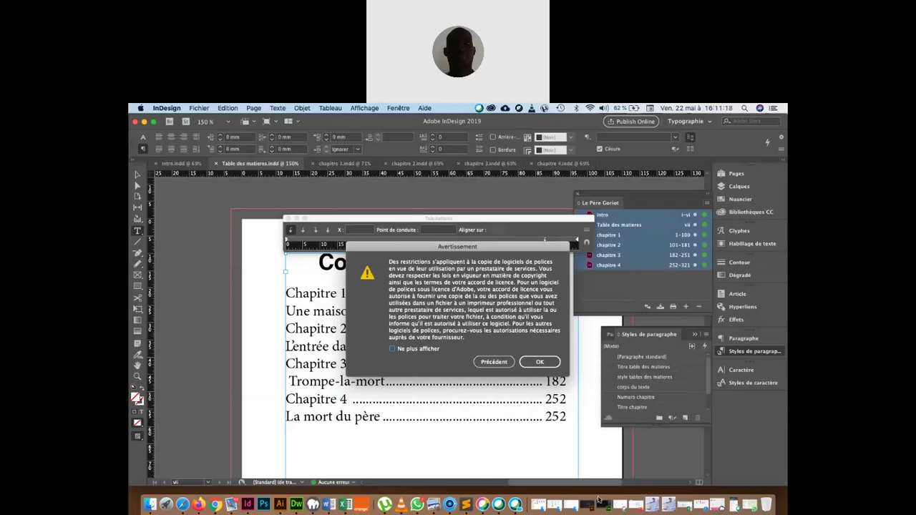
left_click(542, 365)
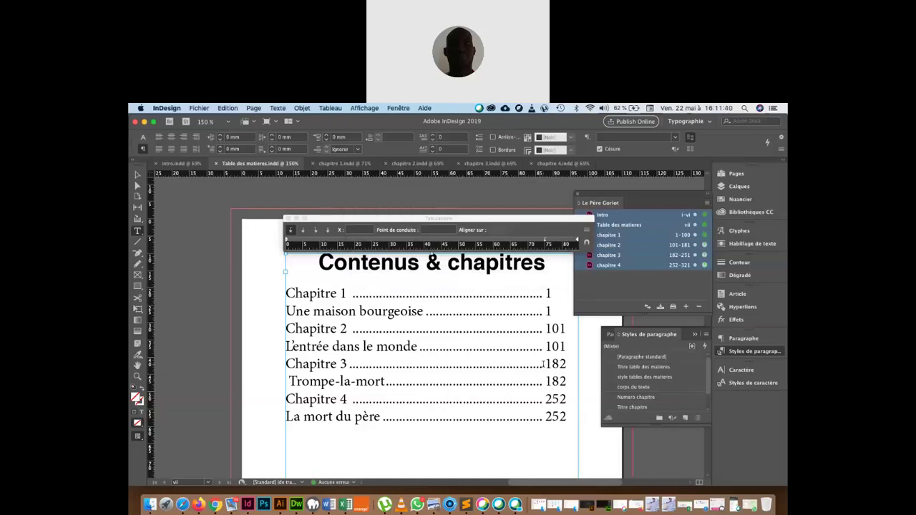
Step: Switch to Finder and inspect the packaged Dossier Le Pére Goriot folder, including its Document fonts and Links subfolders
left_click(150, 504)
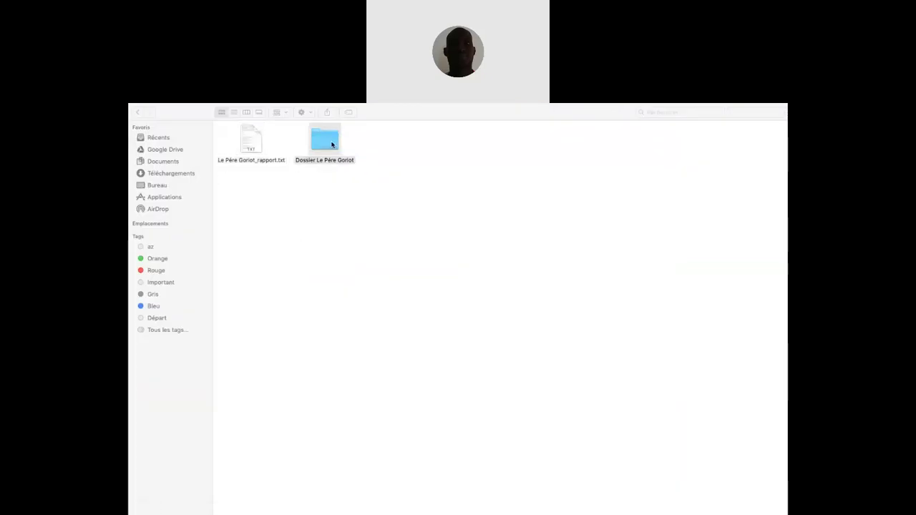
double_click(332, 144)
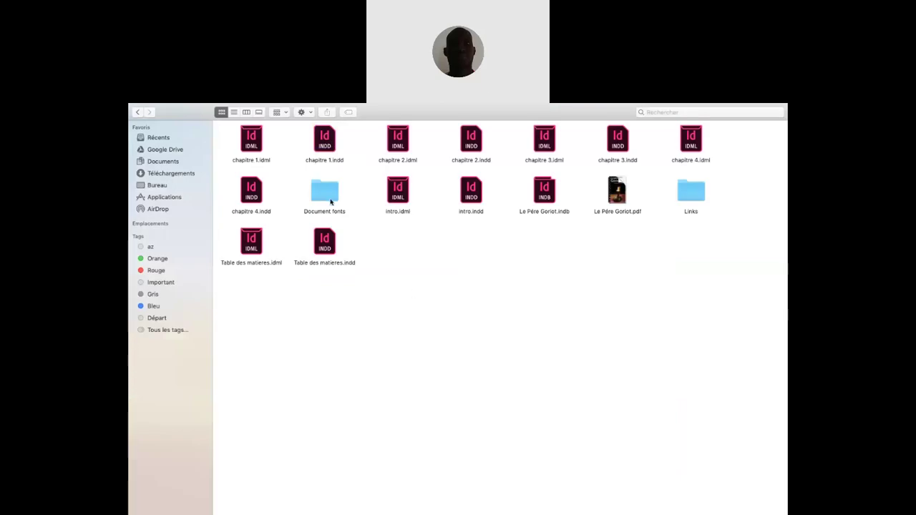
double_click(331, 199)
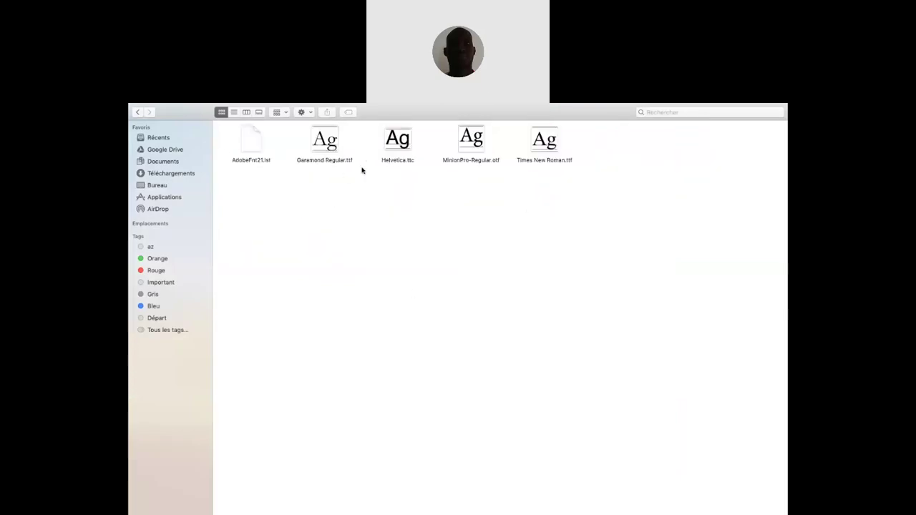
left_click(137, 113)
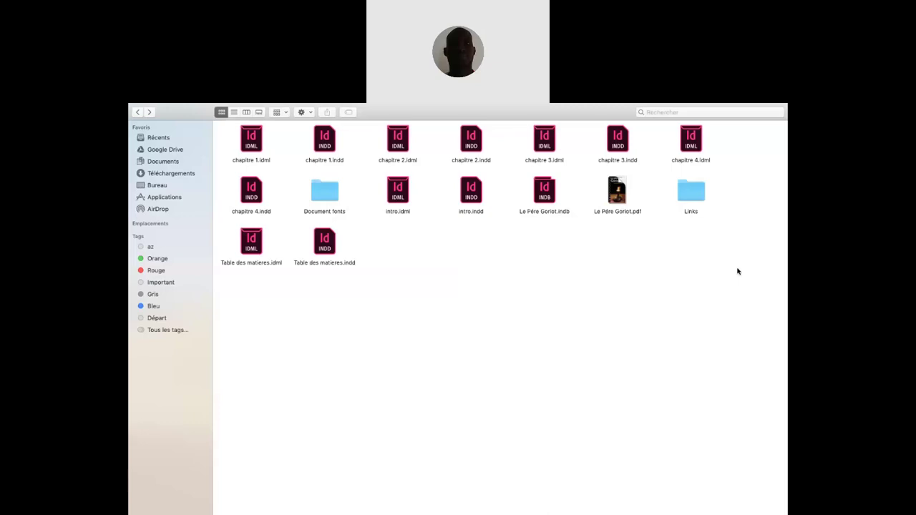
left_click(693, 201)
double_click(692, 202)
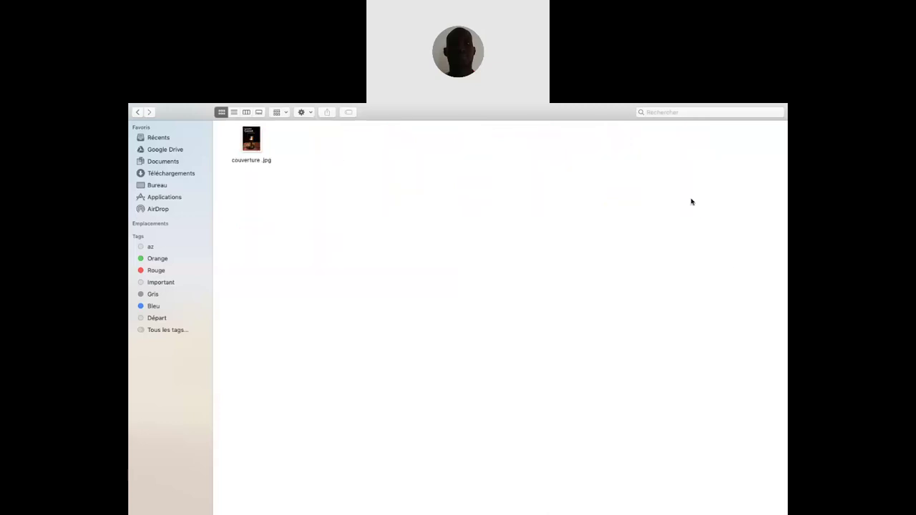
left_click(137, 112)
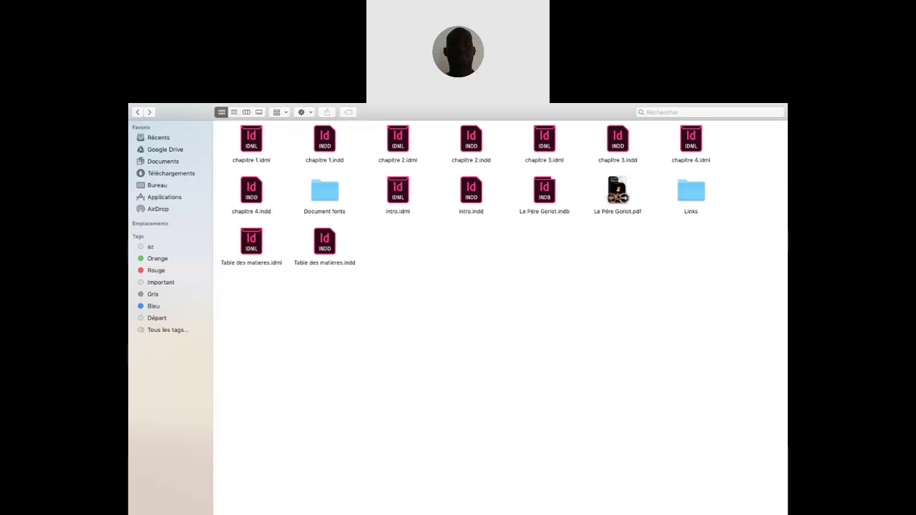
Step: Open the packaged Le Pére Goriot.pdf with Livres, open the book from its library, and close the Livres window
right_click(619, 193)
mouse_move(650, 206)
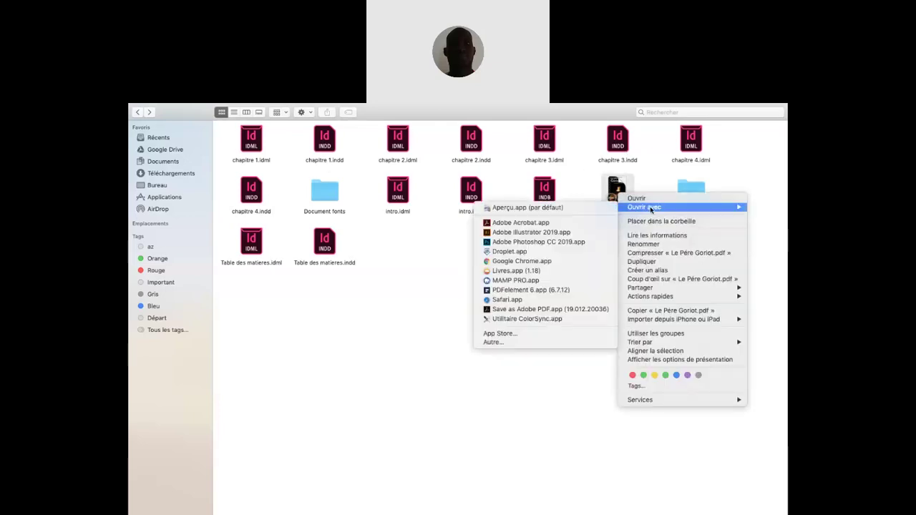
left_click(550, 272)
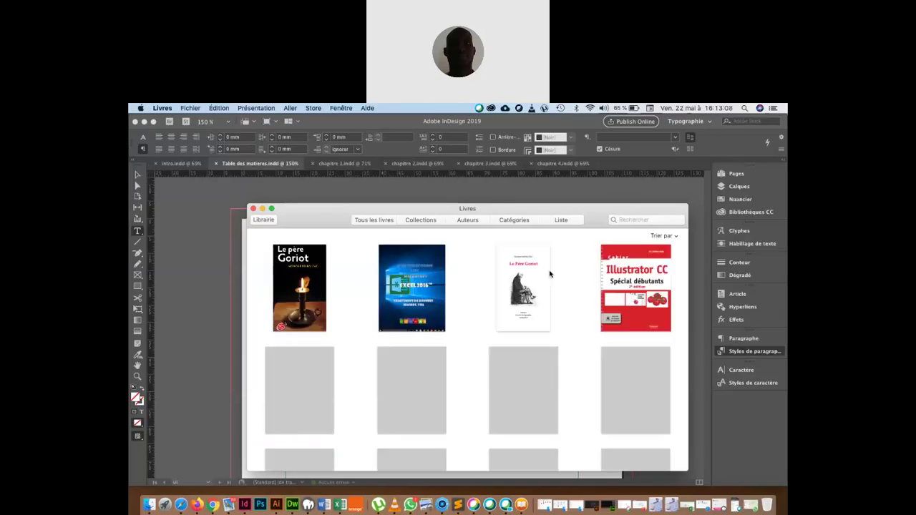
double_click(300, 298)
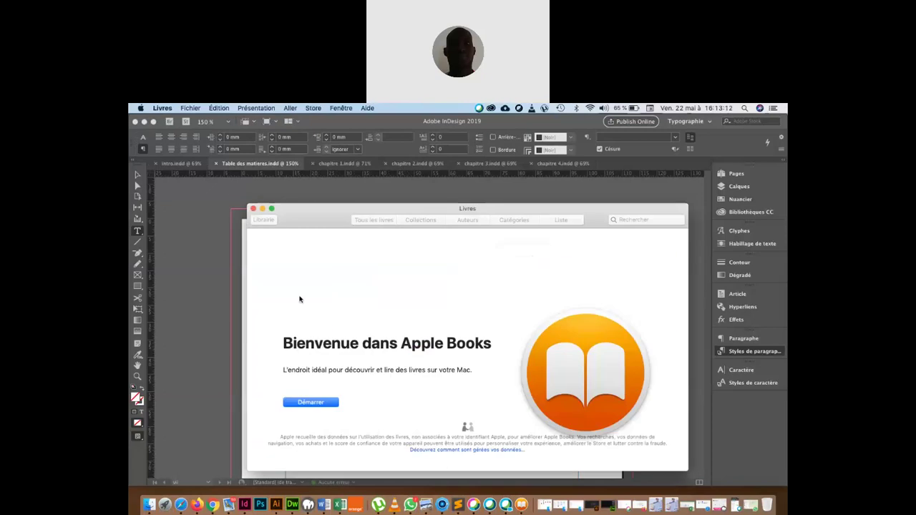
left_click(253, 209)
Step: Examine the Le Pére Goriot PDF in full screen from the cover through the table of contents and chapter 1, and exit full screen
scroll(389, 329, "down", 1)
scroll(389, 329, "up", 2)
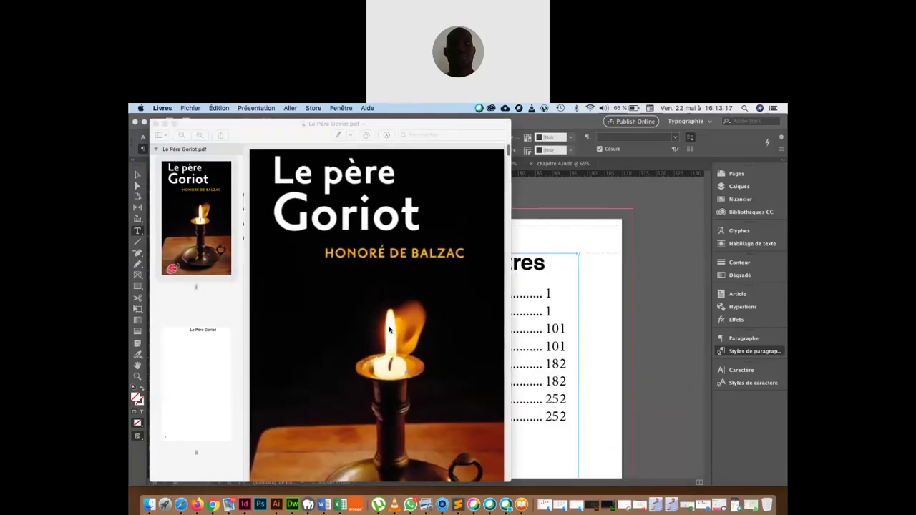
left_click(175, 126)
left_click(174, 125)
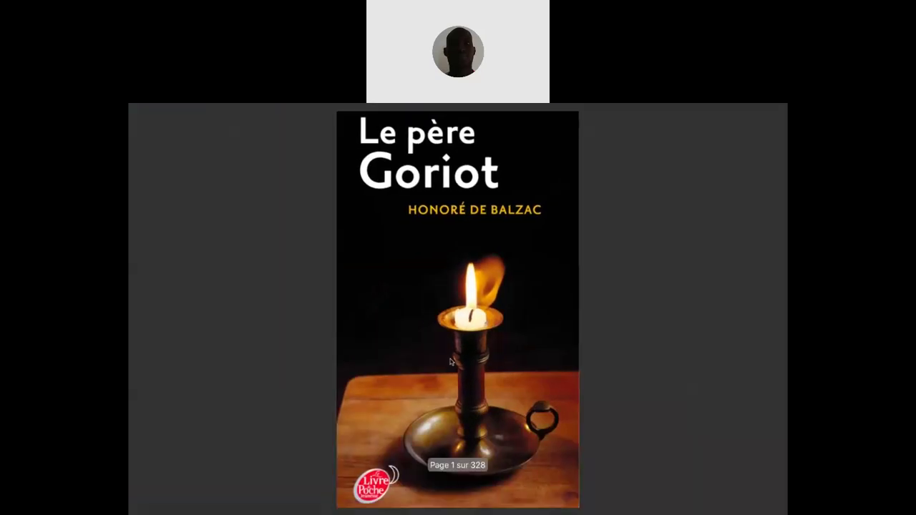
scroll(475, 433, "down", 2)
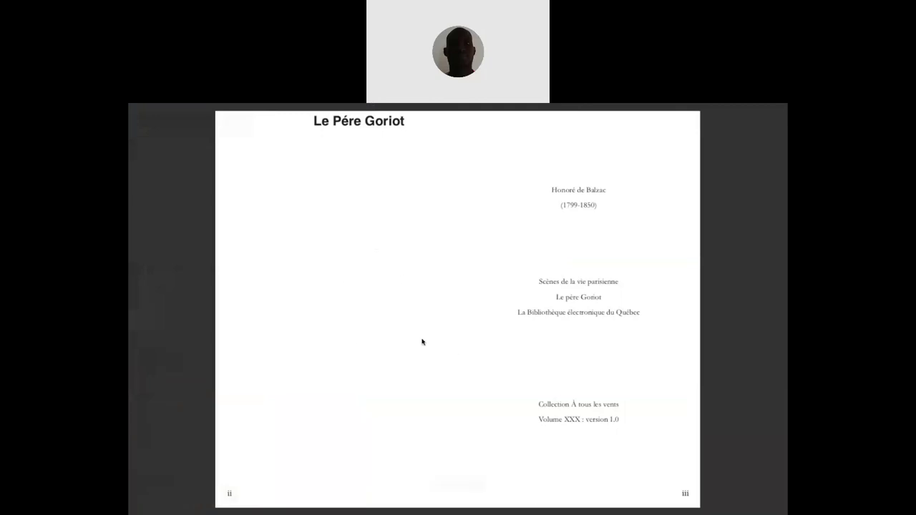
scroll(429, 341, "right", 2)
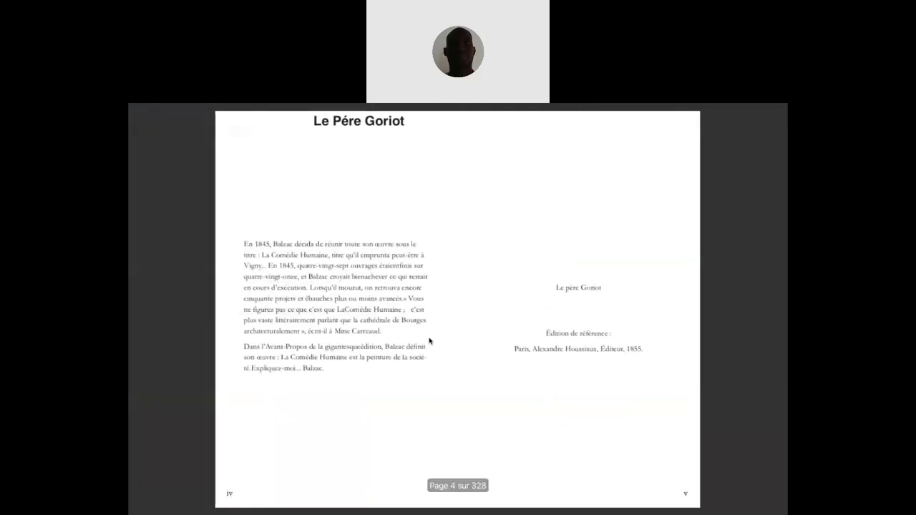
scroll(429, 341, "right", 2)
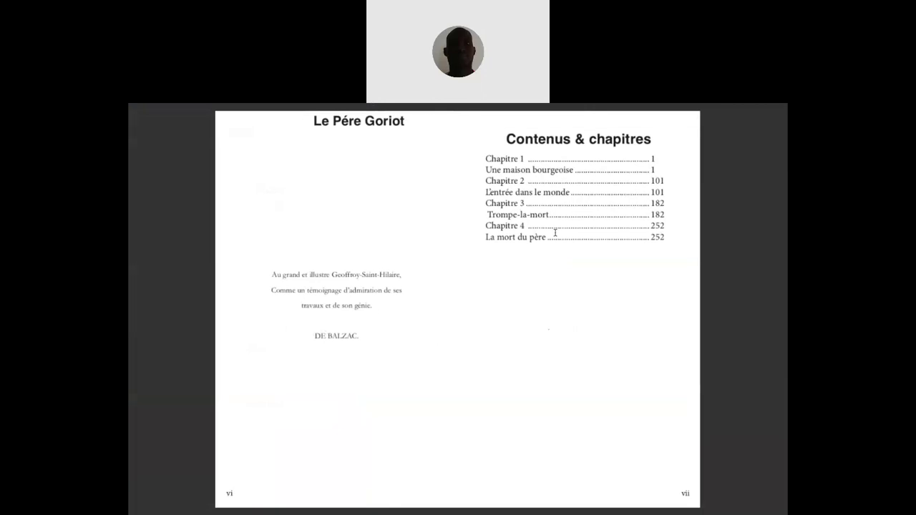
scroll(573, 233, "right", 2)
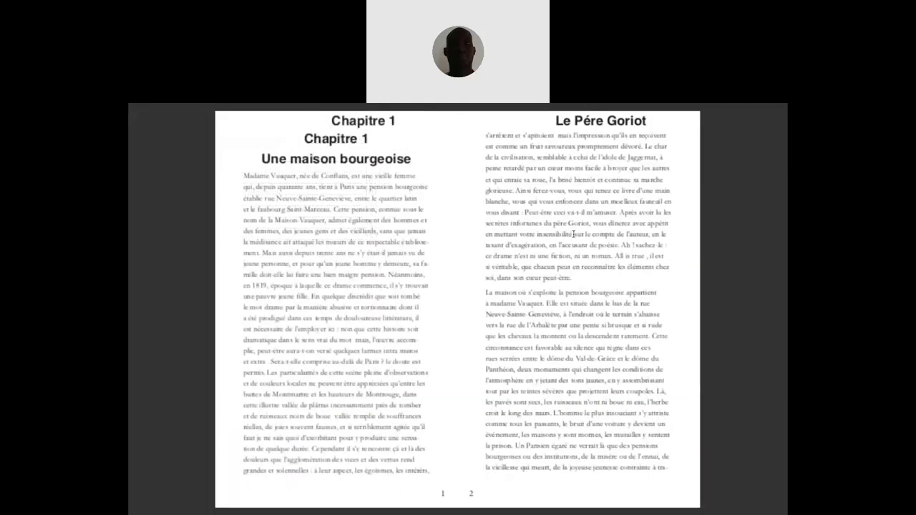
scroll(572, 233, "right", 2)
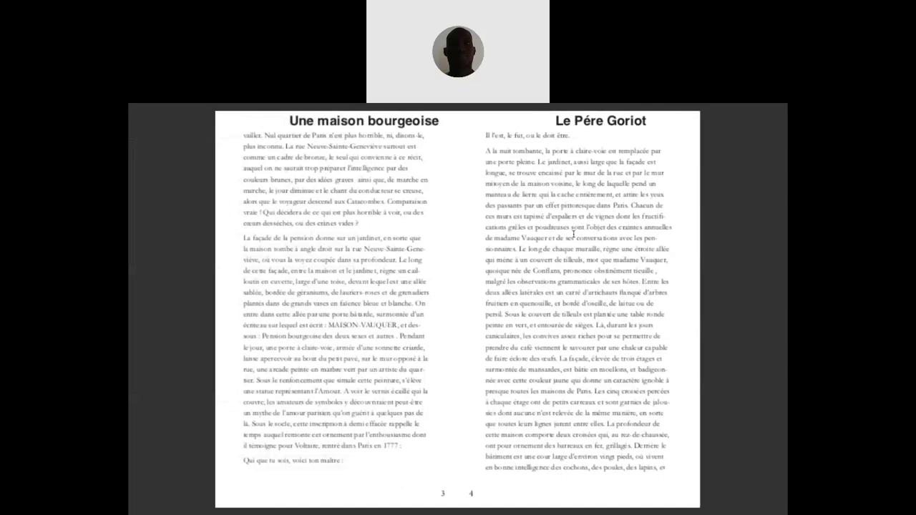
scroll(572, 233, "right", 4)
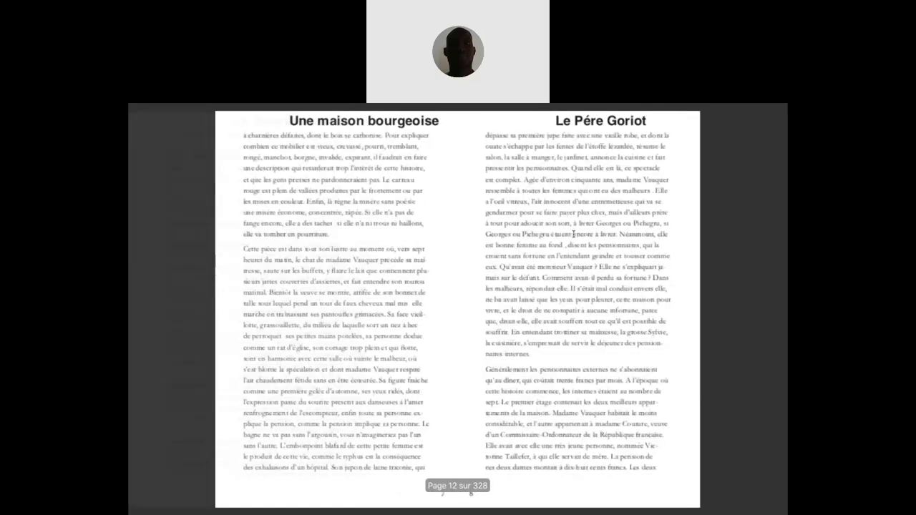
scroll(573, 233, "right", 2)
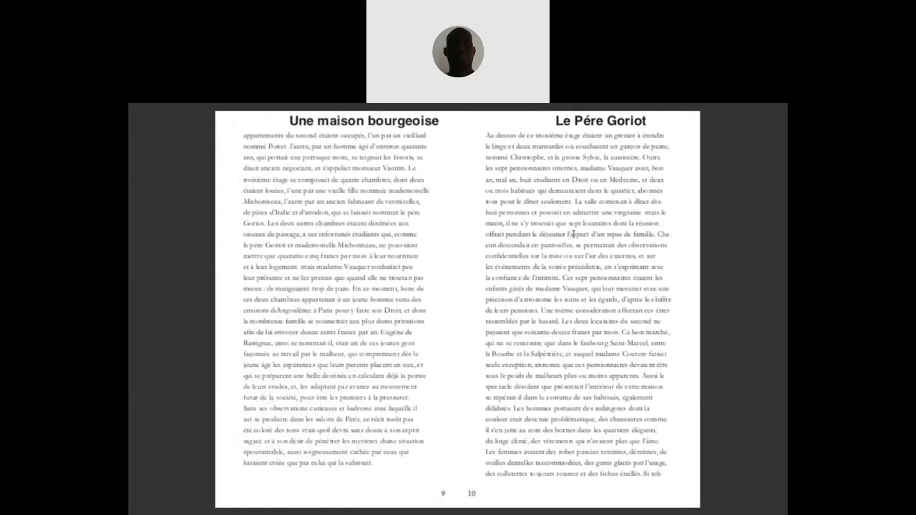
scroll(572, 233, "right", 2)
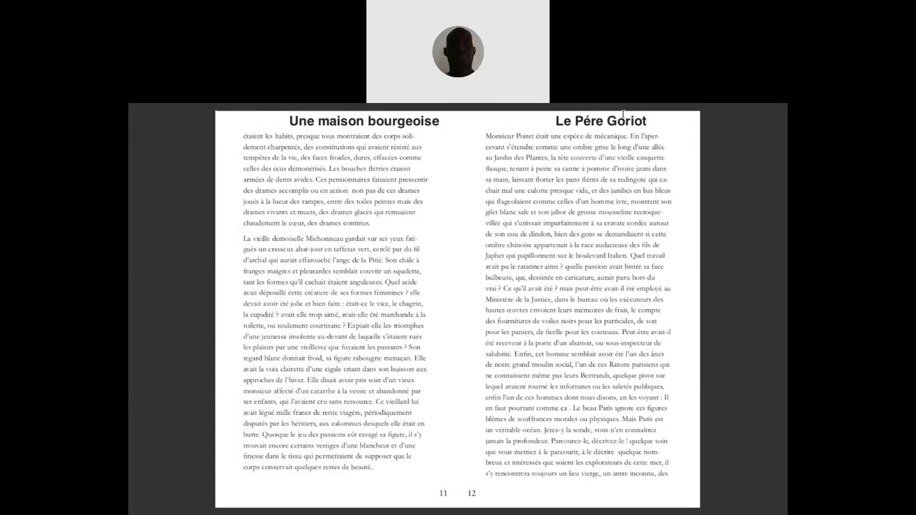
scroll(443, 257, "right", 4)
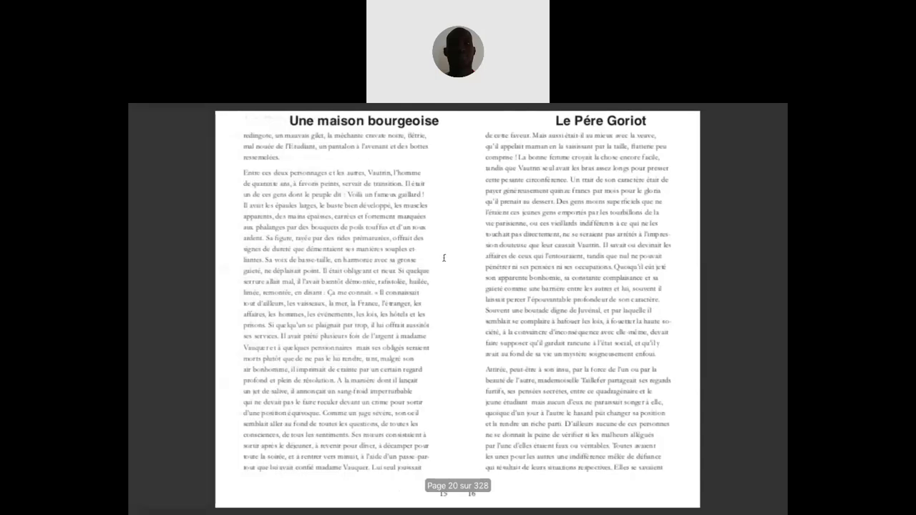
scroll(444, 257, "right", 3)
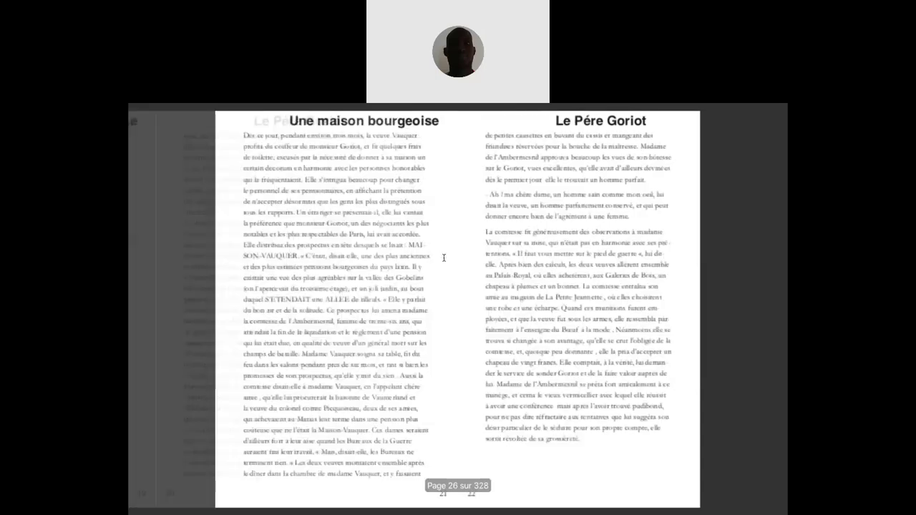
scroll(443, 258, "right", 3)
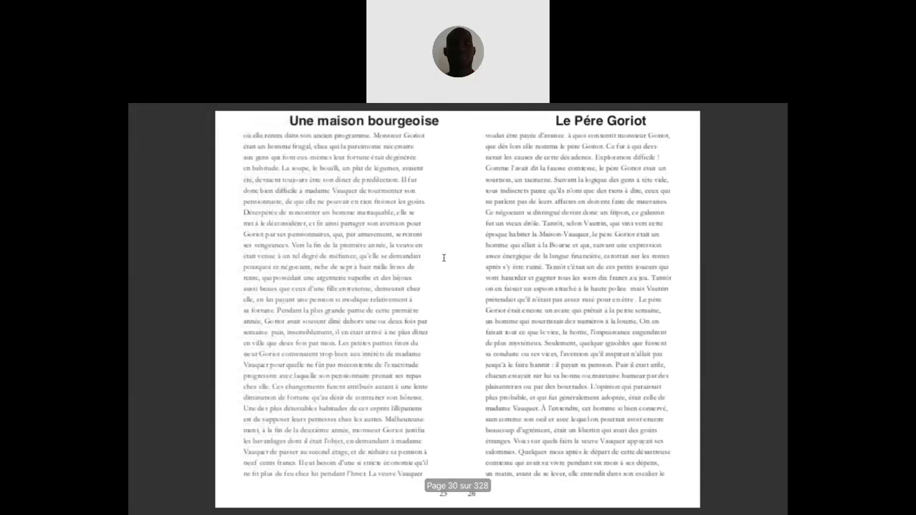
scroll(443, 257, "right", 2)
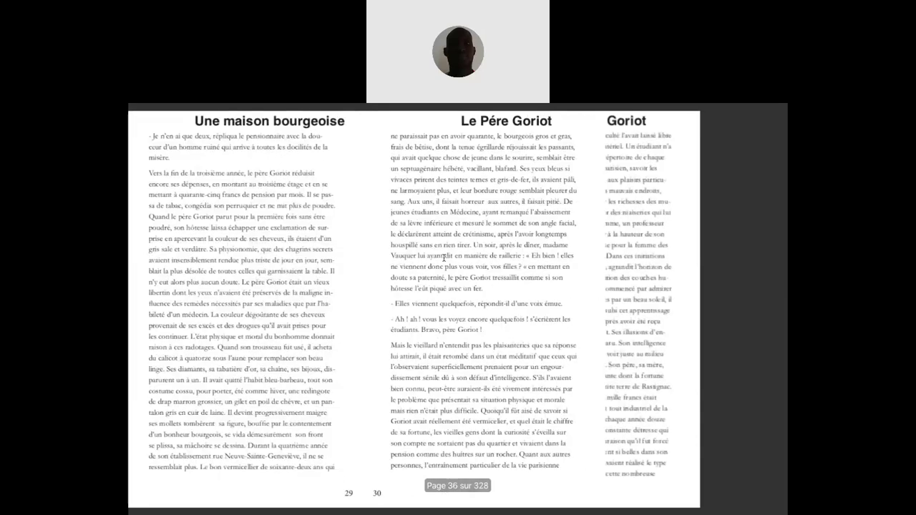
scroll(443, 258, "right", 3)
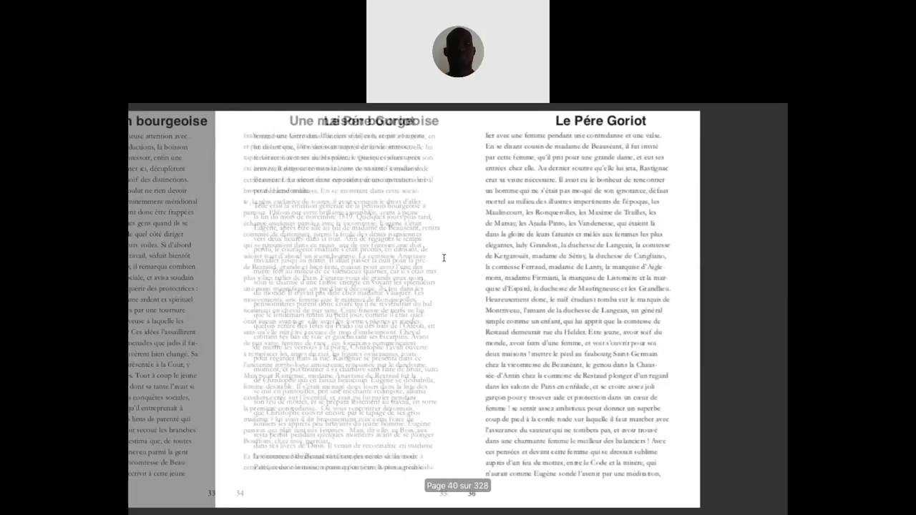
key("Escape")
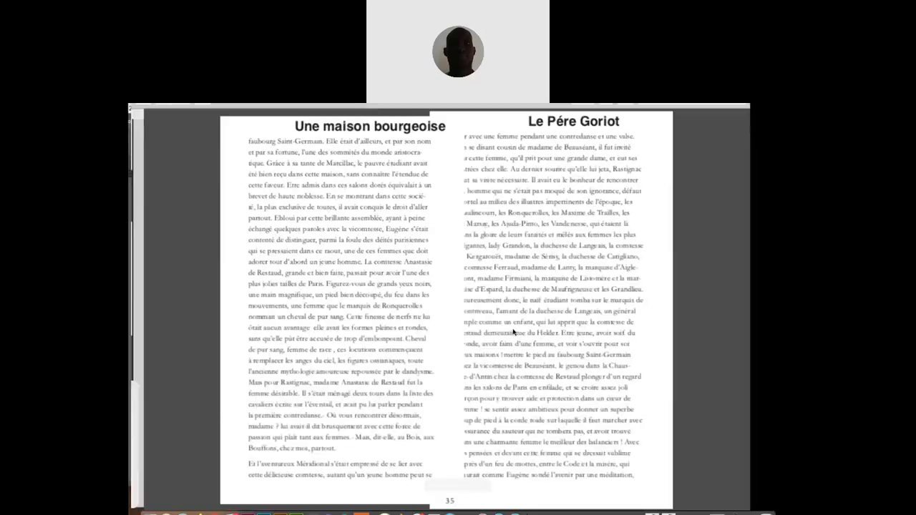